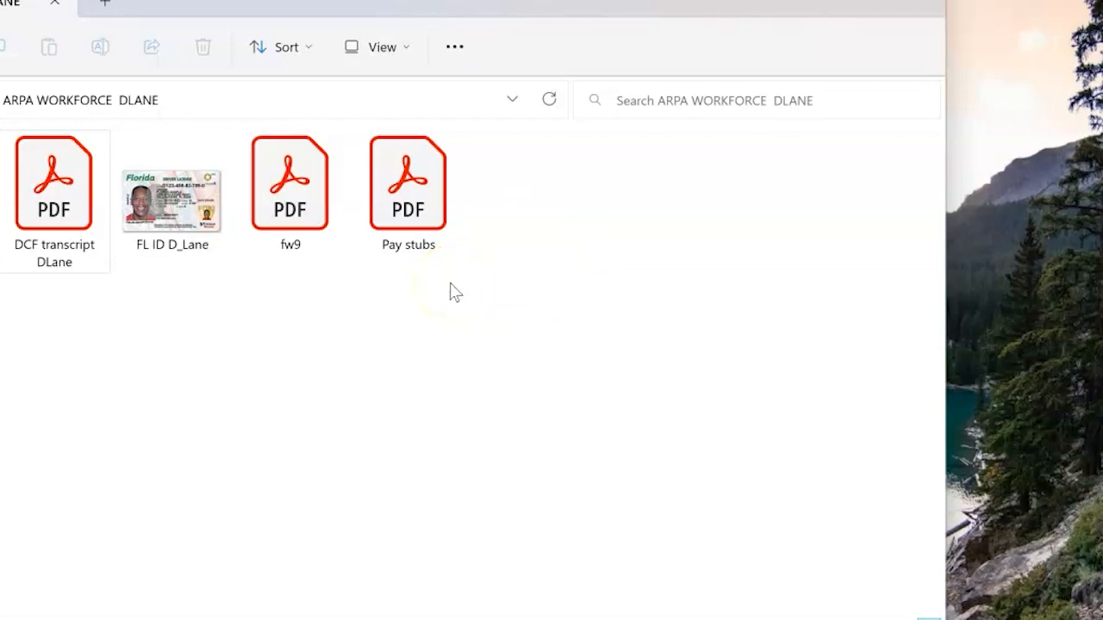
# Switch to the Early Learning Coalition portal, open the ARPA dashboard and start an Educator/Director Request for ELC TEST 9
pyautogui.click(821, 0)
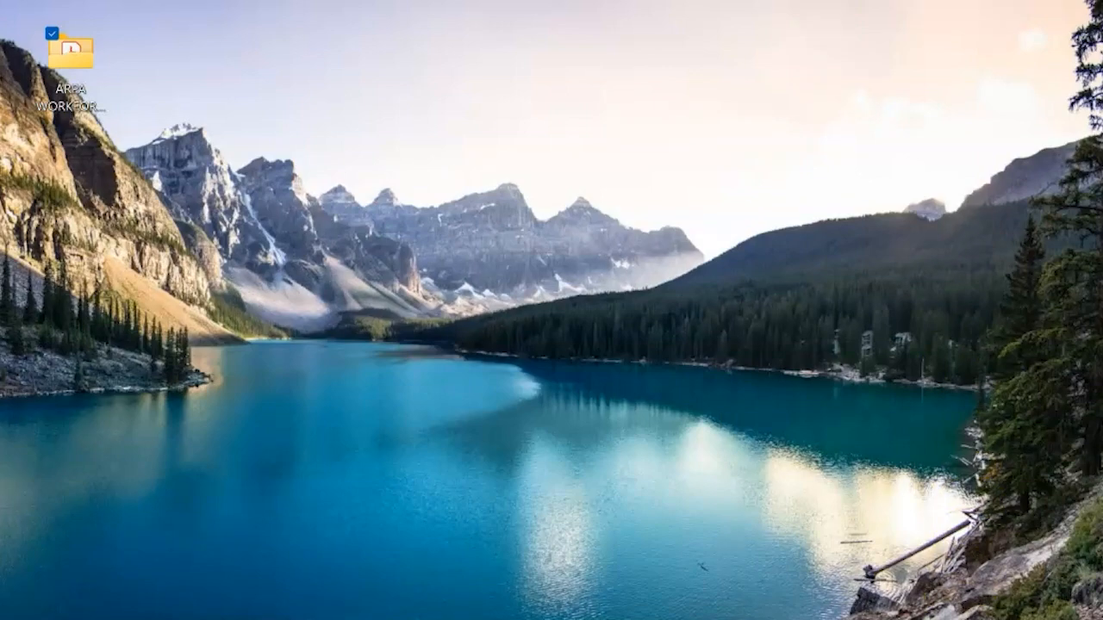
pyautogui.click(391, 619)
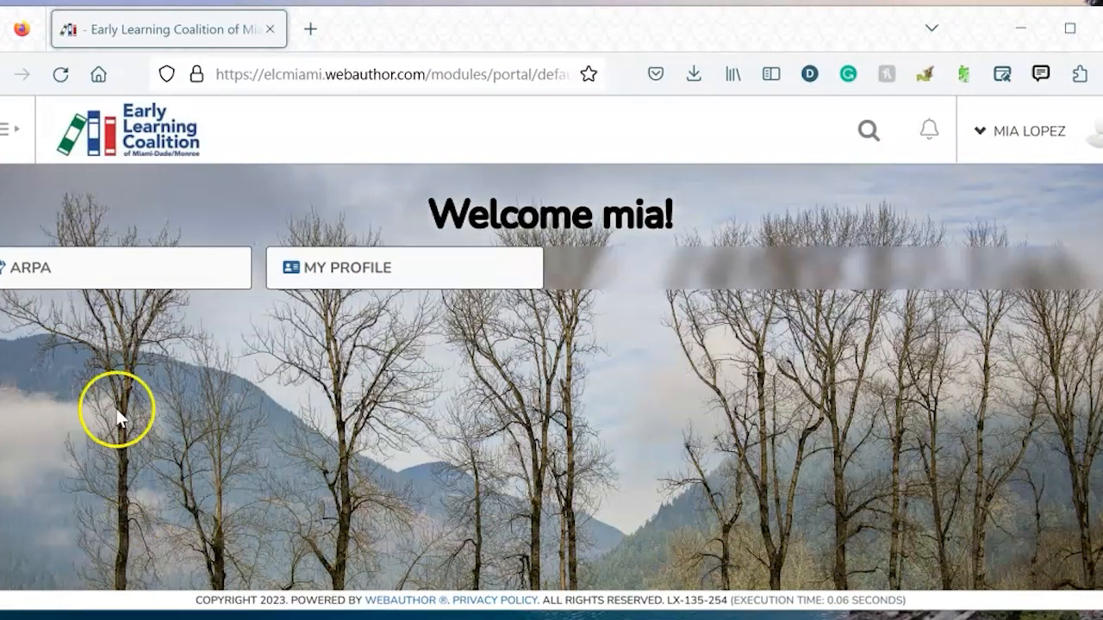
pyautogui.click(57, 281)
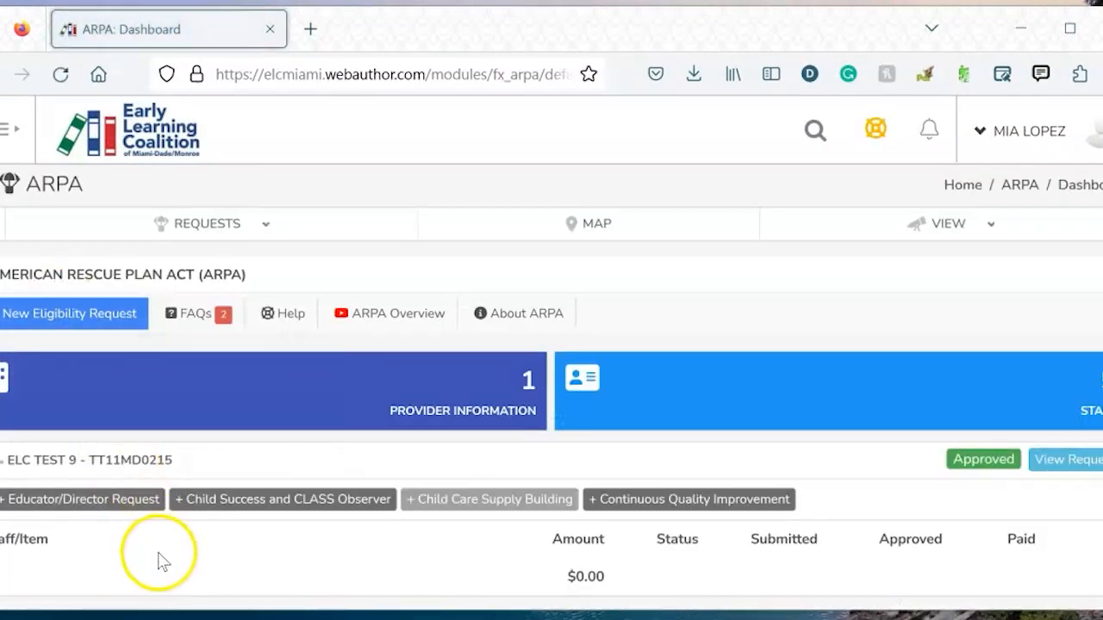
pyautogui.scroll(-2, 164, 564)
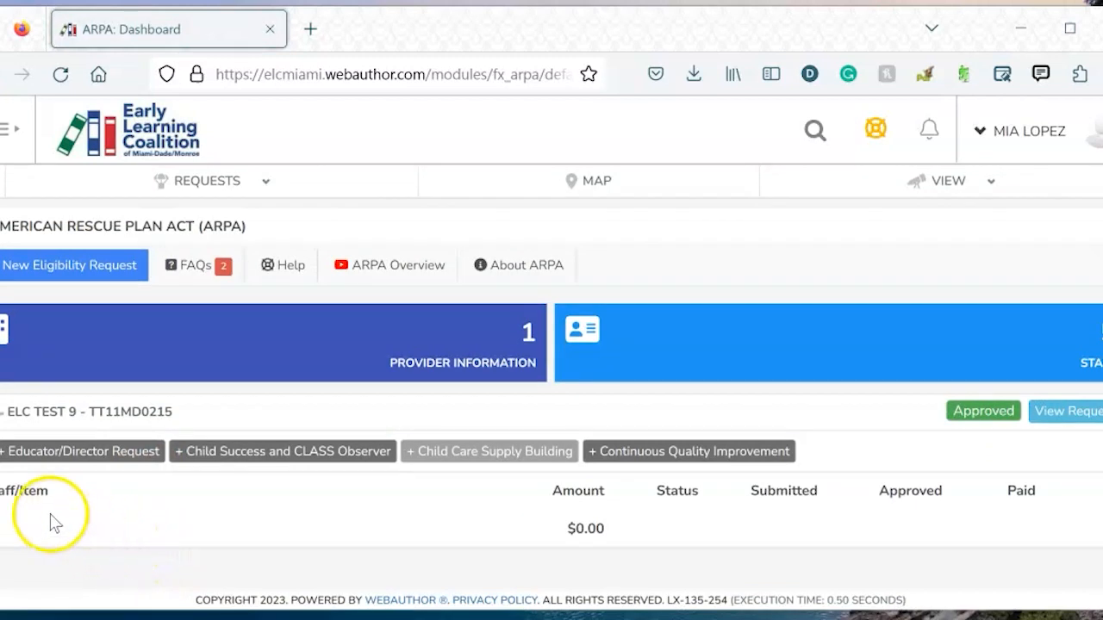
pyautogui.click(83, 455)
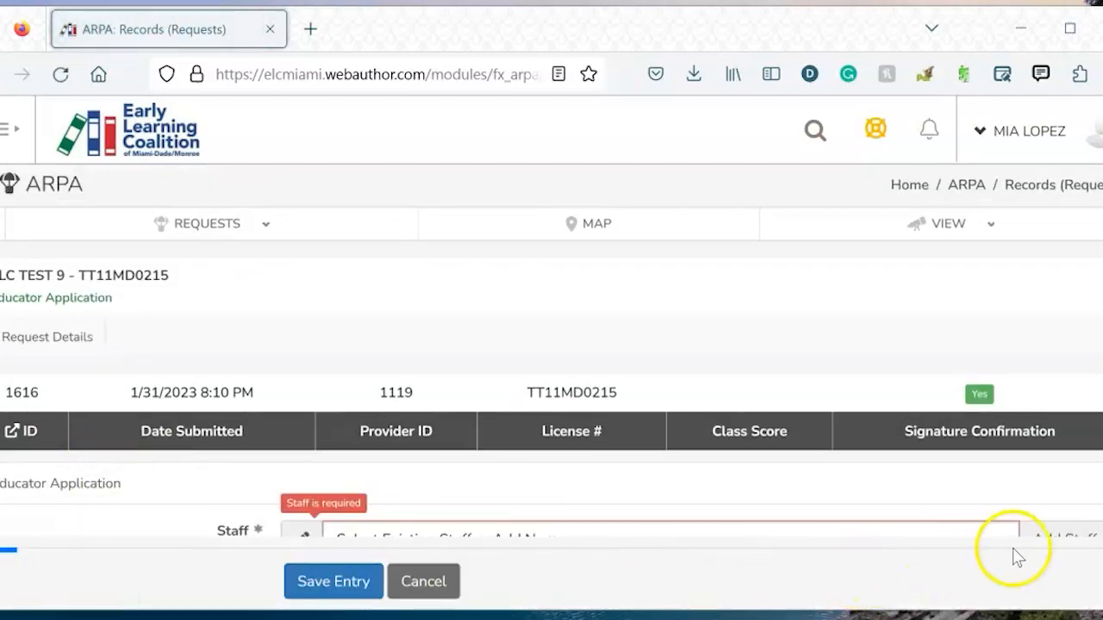
# Choose the first listed existing educator as the staff member for the application
pyautogui.scroll(-1, 1024, 533)
pyautogui.scroll(-1, 1027, 504)
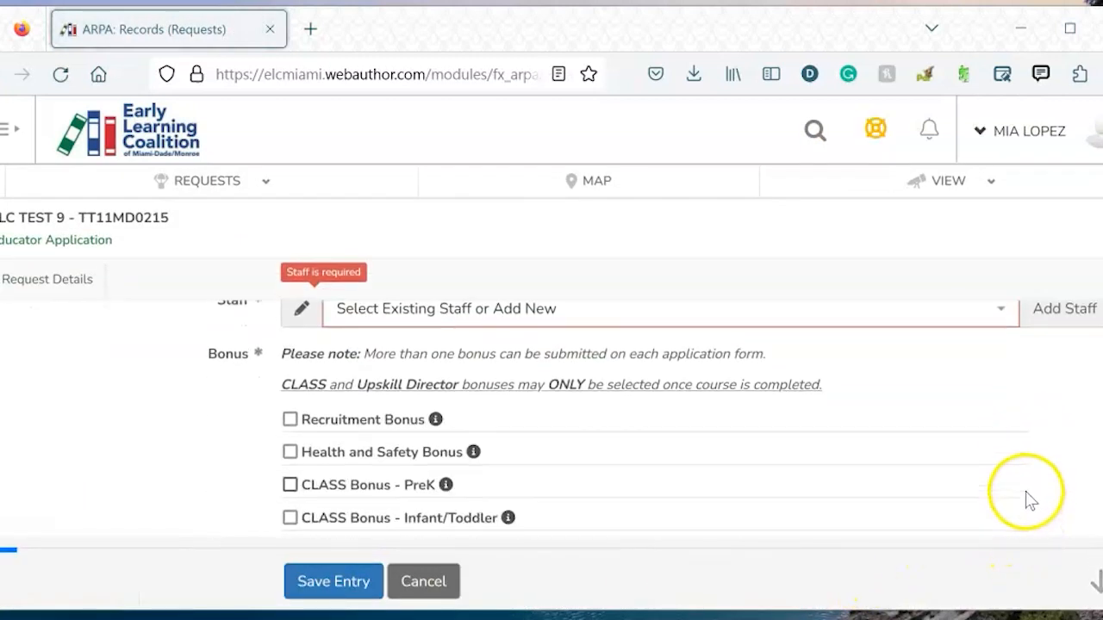
pyautogui.click(993, 313)
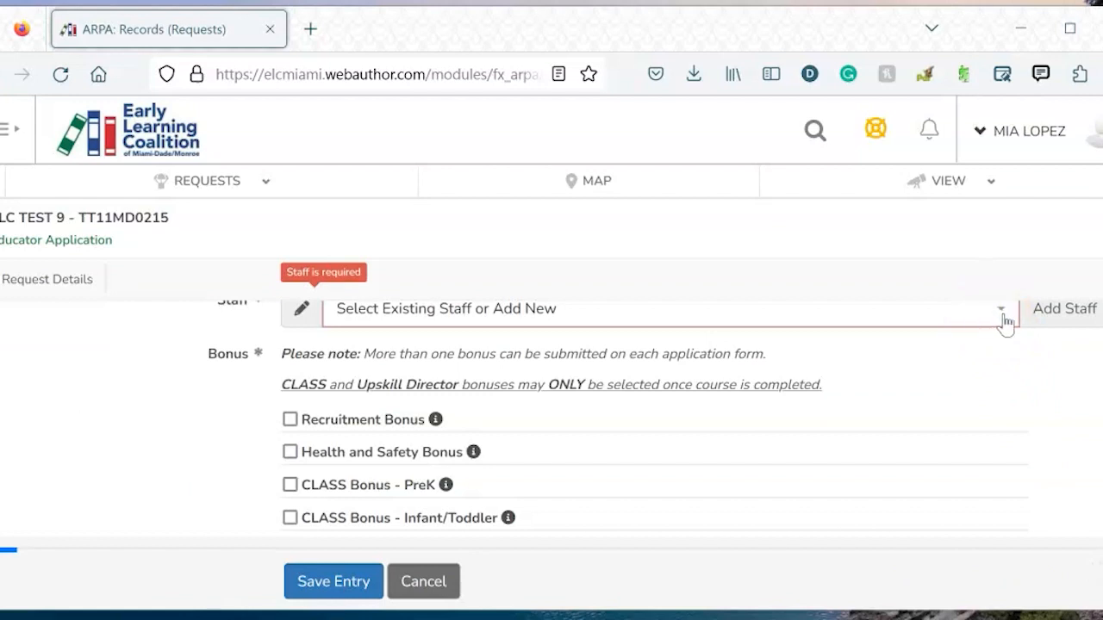
pyautogui.scroll(1, 1013, 379)
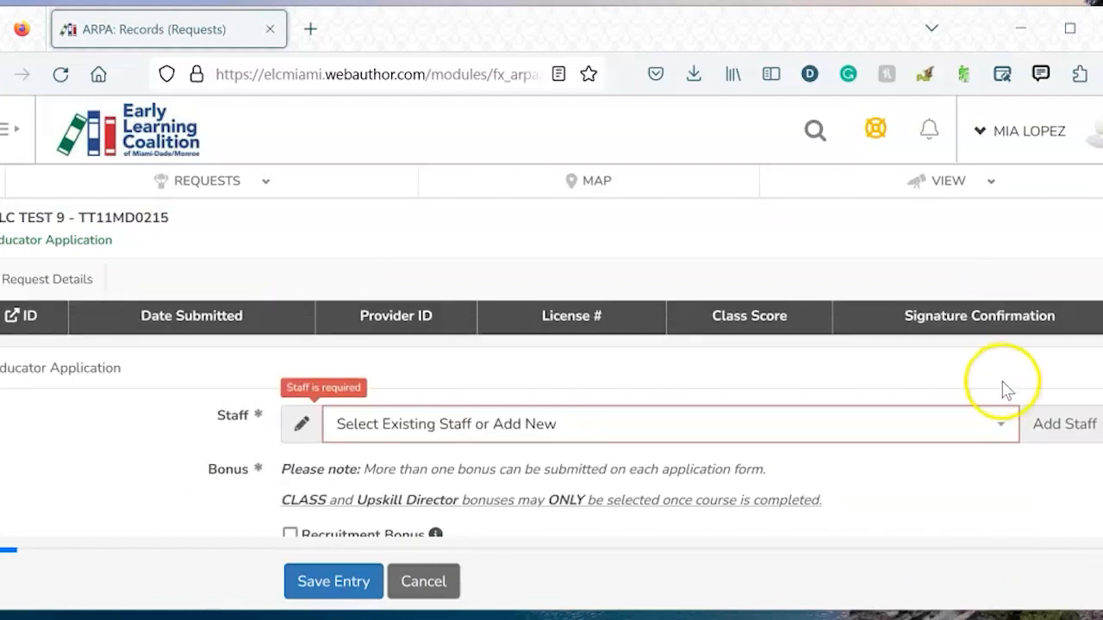
pyautogui.click(997, 423)
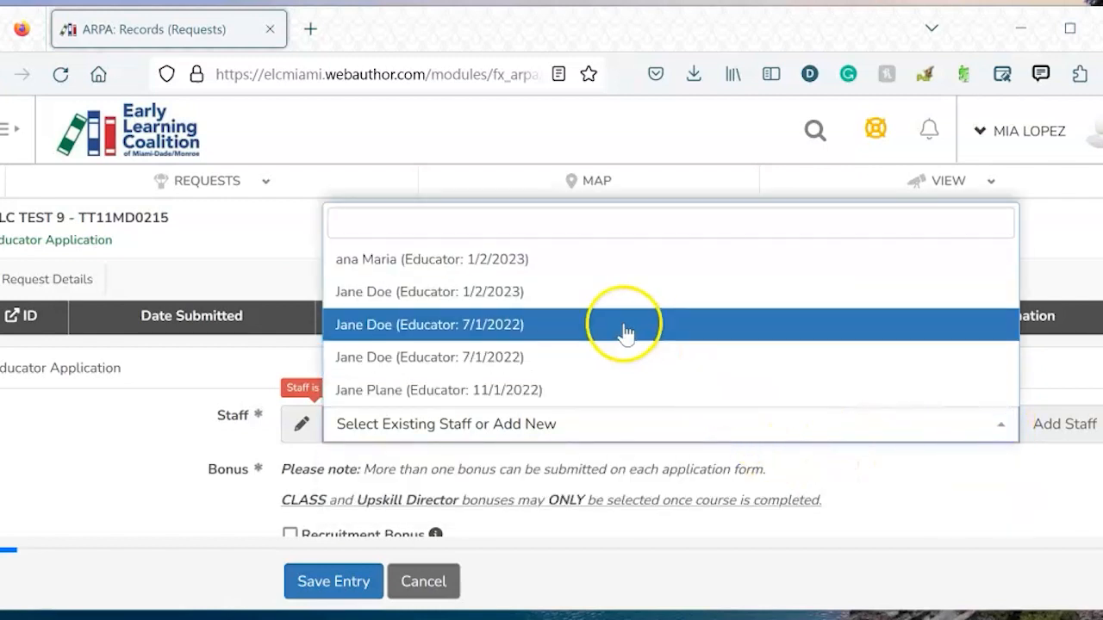
pyautogui.click(397, 269)
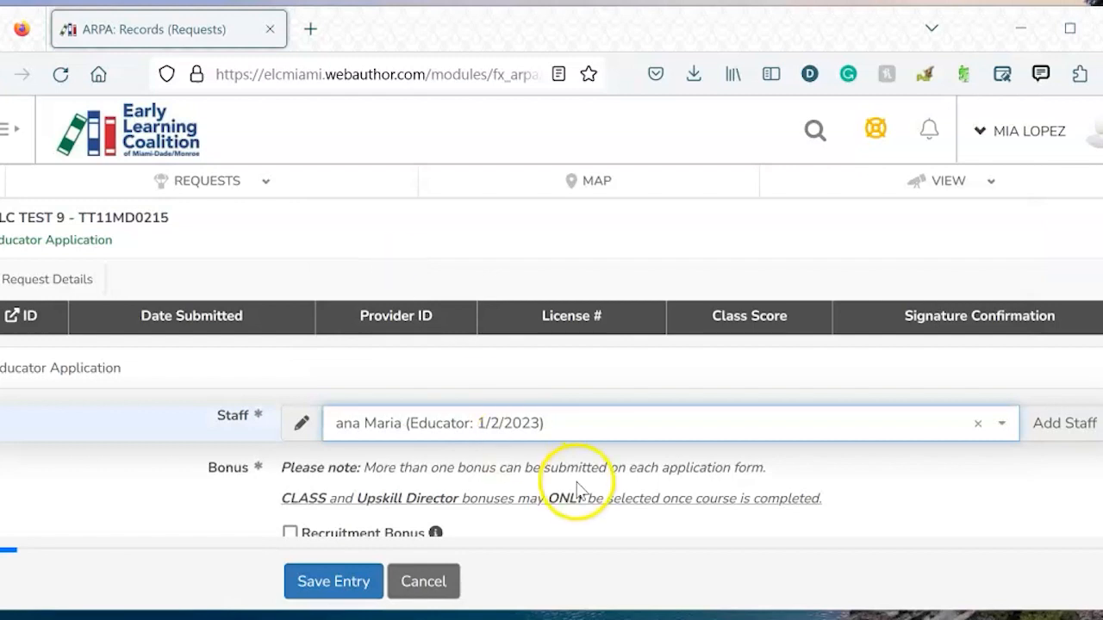
# Select the Recruitment Bonus and the Health and Safety Bonus for this educator
pyautogui.scroll(-2, 690, 493)
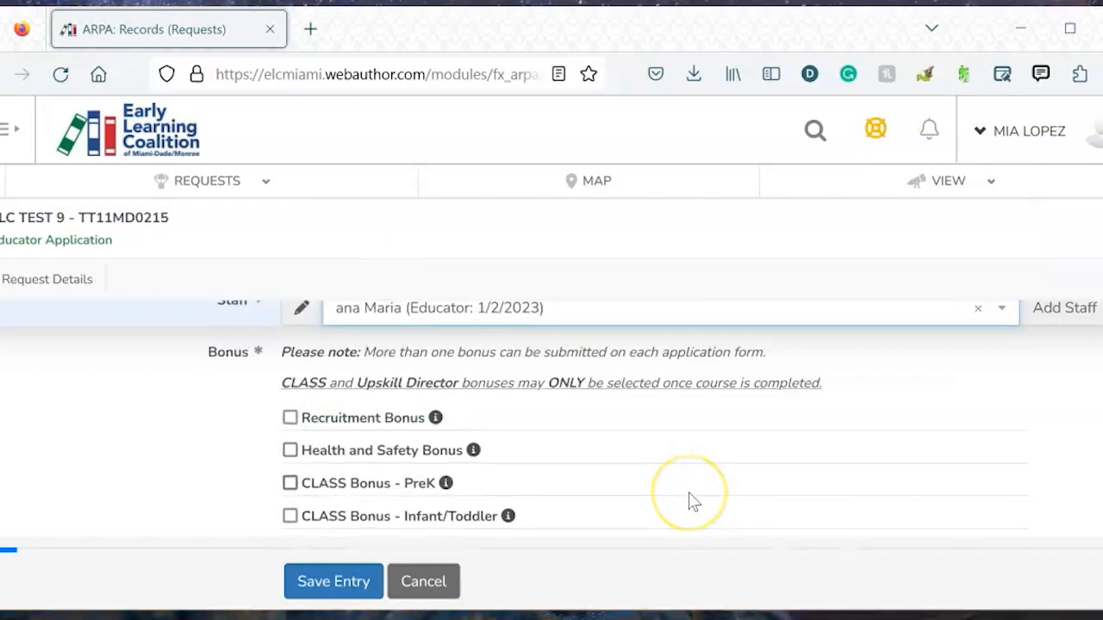
pyautogui.scroll(-2, 690, 503)
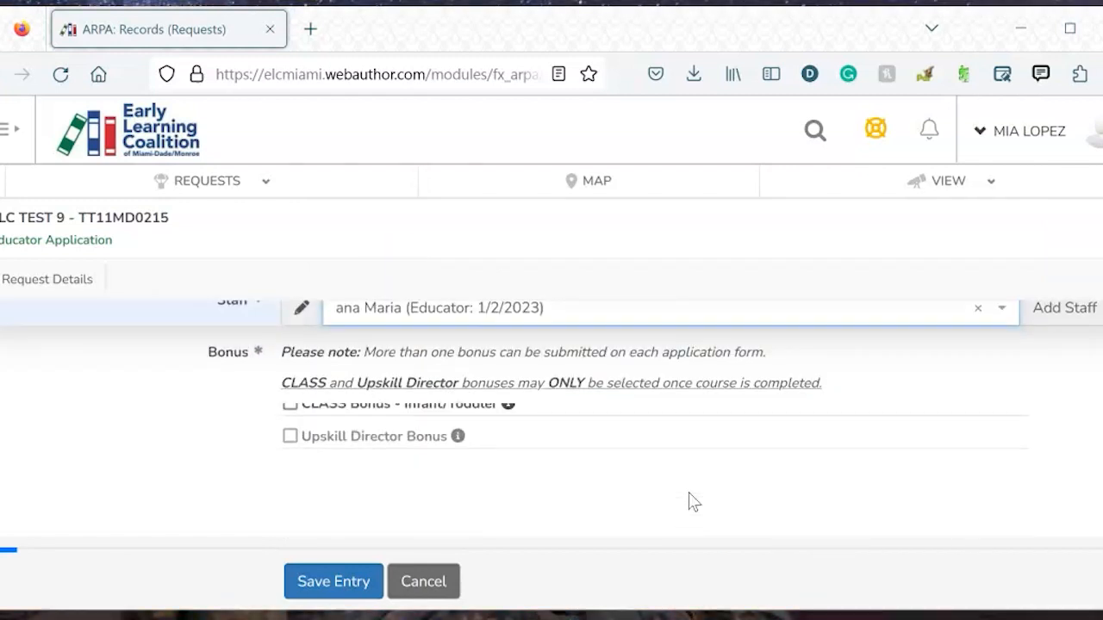
pyautogui.scroll(2, 689, 503)
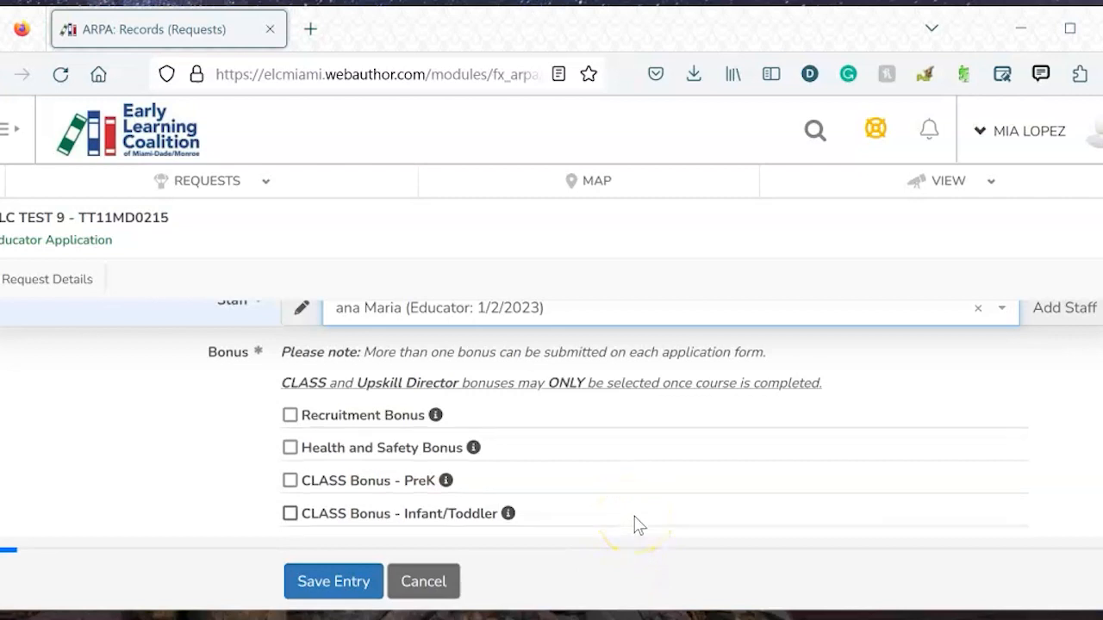
pyautogui.scroll(-2, 637, 525)
pyautogui.scroll(3, 615, 527)
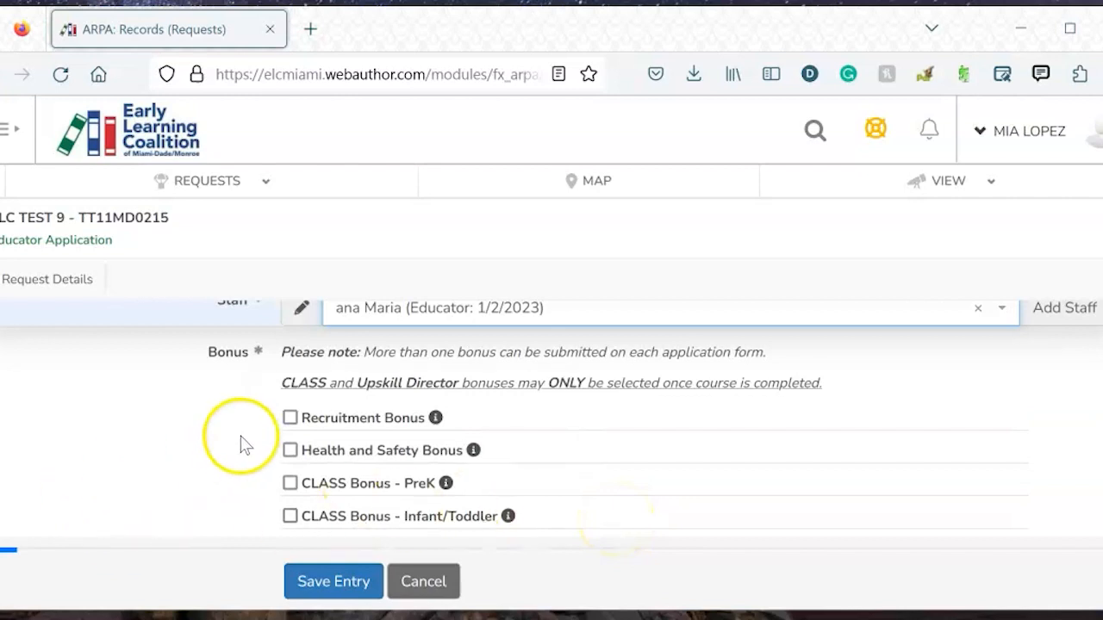
pyautogui.click(290, 418)
pyautogui.click(290, 451)
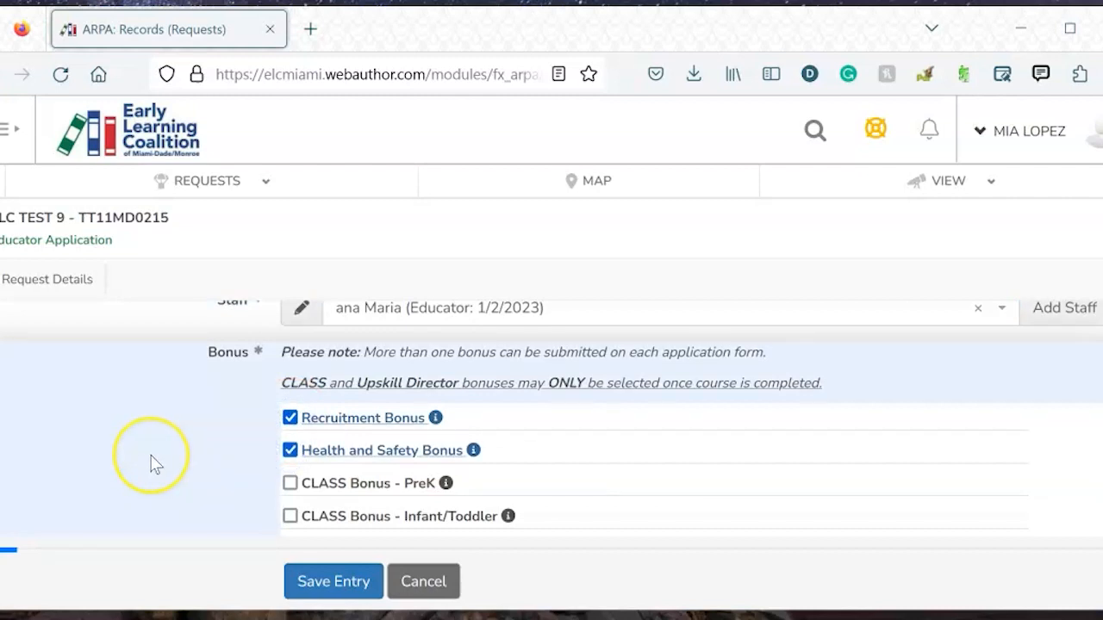
# Attach the Pay stubs PDF as Recruitment Documentation and set Recruitment Confirmation to Yes
pyautogui.scroll(-3, 151, 464)
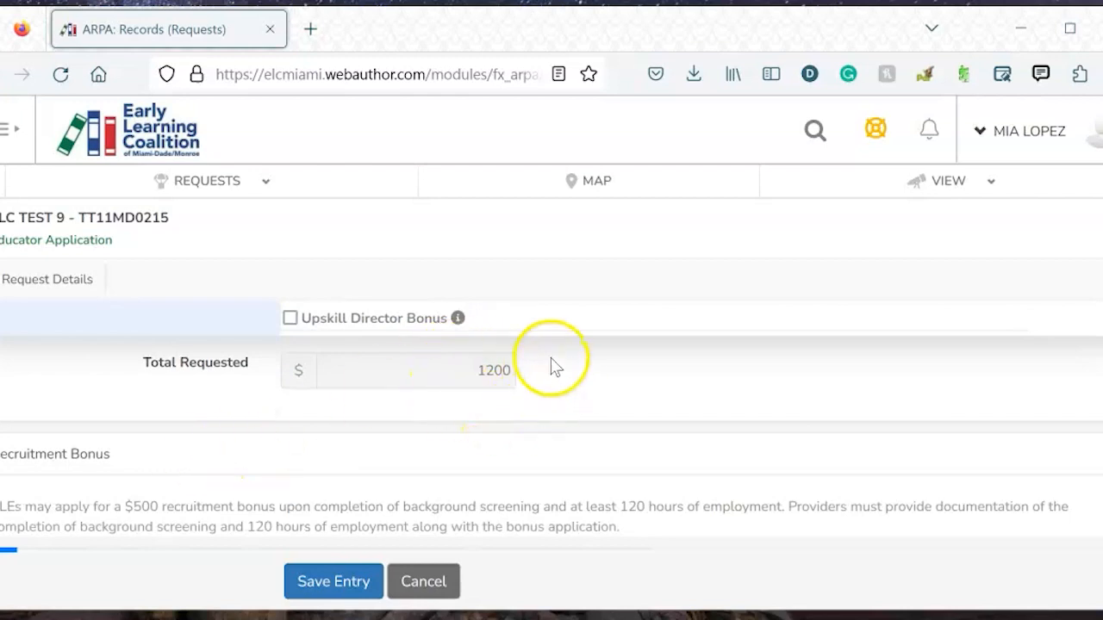
pyautogui.scroll(-2, 209, 504)
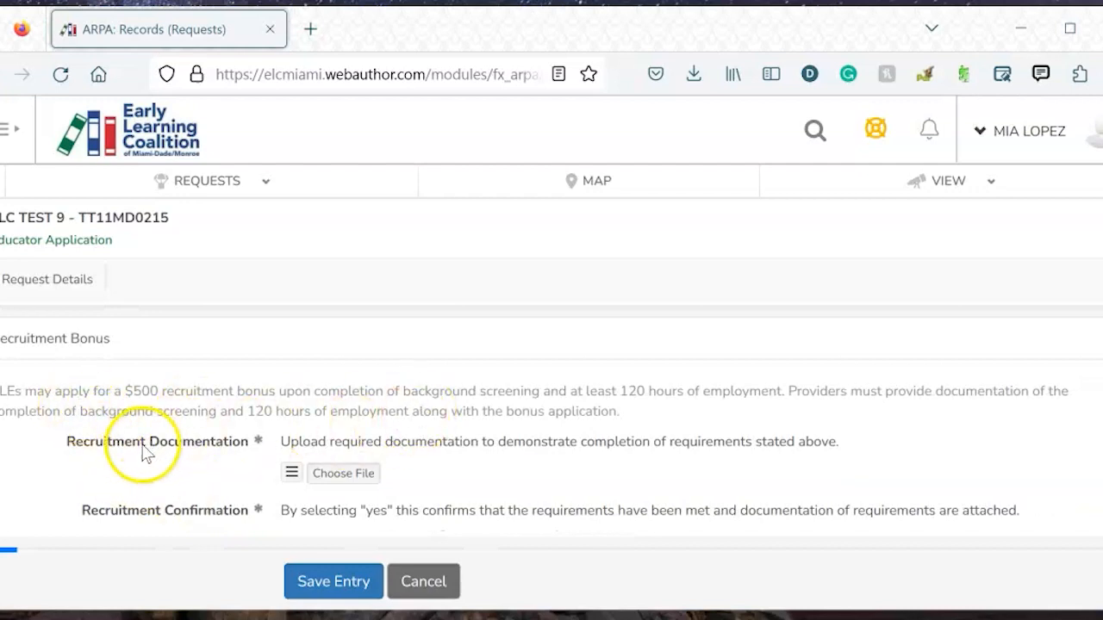
pyautogui.click(347, 473)
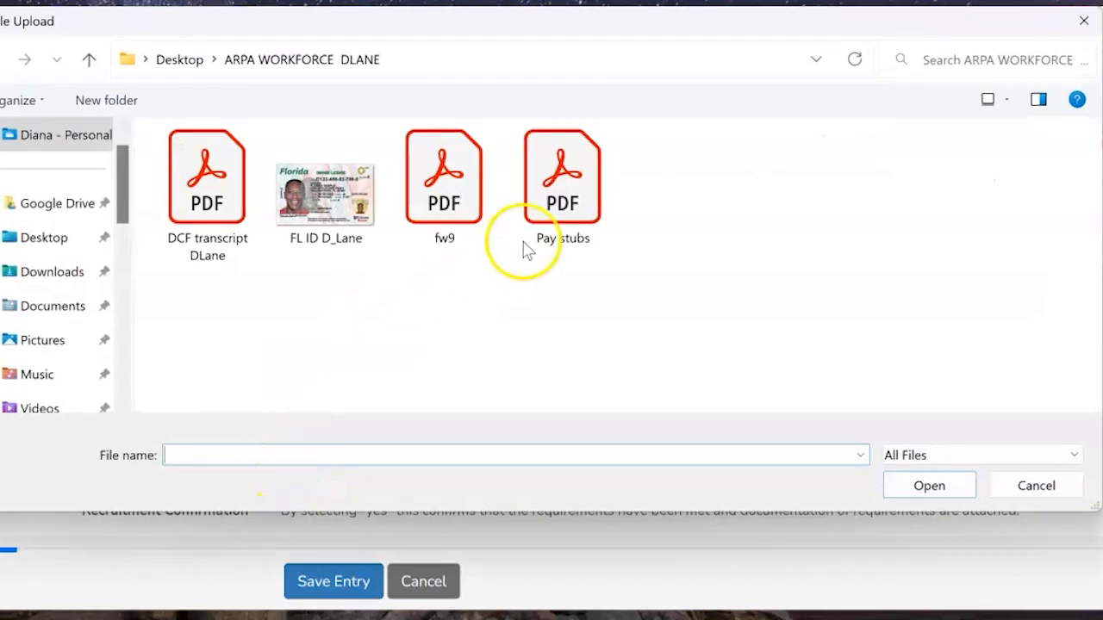
pyautogui.click(549, 212)
pyautogui.click(928, 485)
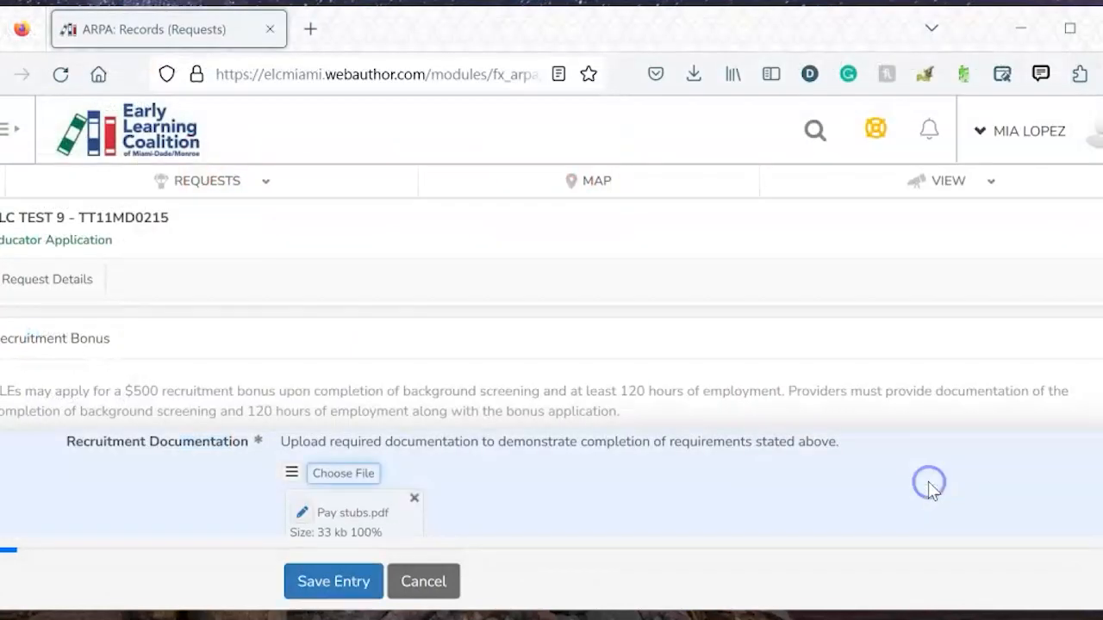
pyautogui.scroll(-4, 485, 525)
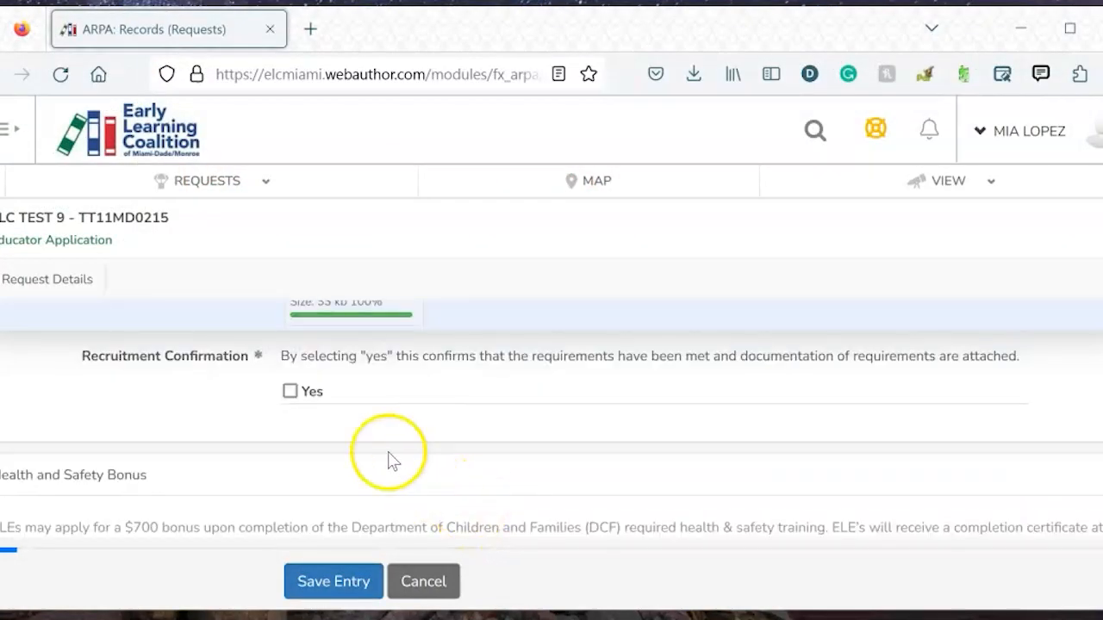
pyautogui.click(291, 393)
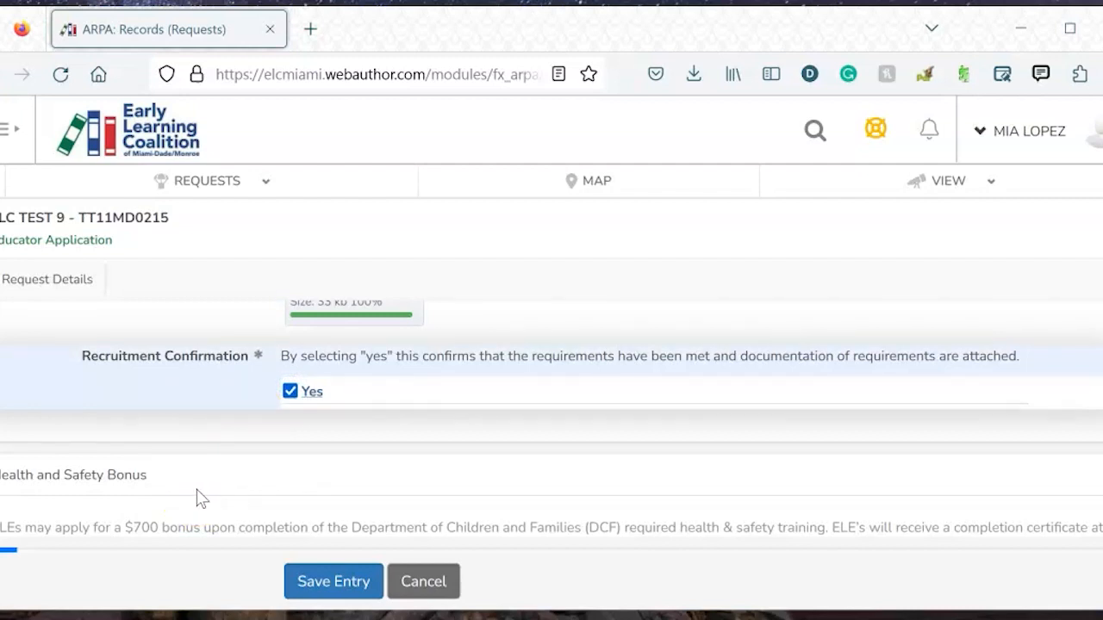
# Attach the DCF transcript PDF as Health and Safety Documentation and set Health and Safety Confirmation to Yes
pyautogui.scroll(-2, 198, 498)
pyautogui.scroll(-2, 292, 422)
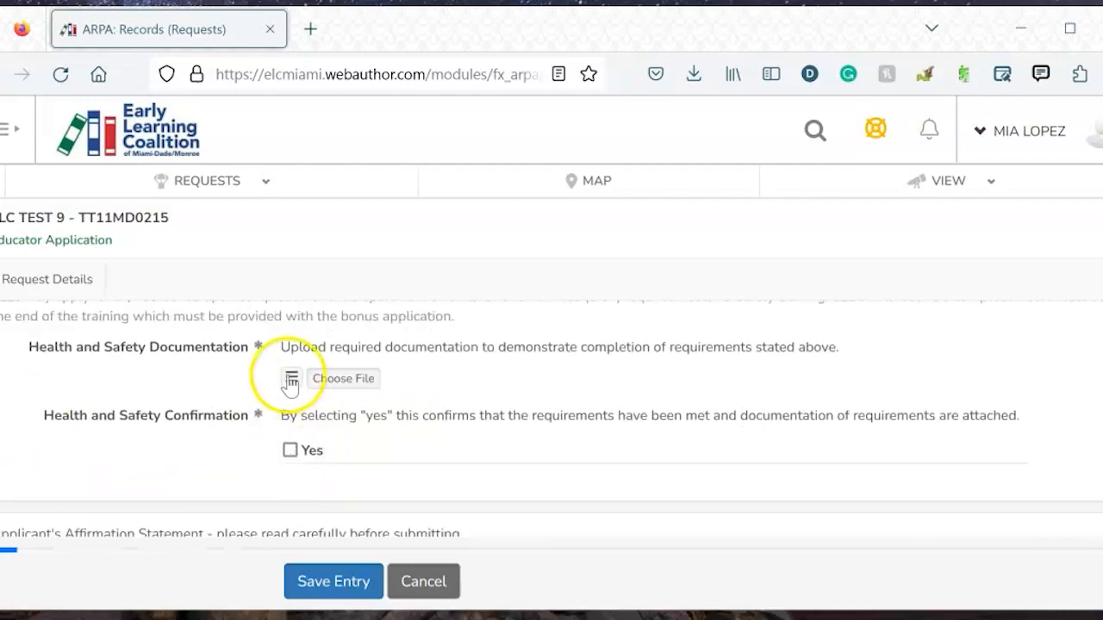
pyautogui.click(337, 378)
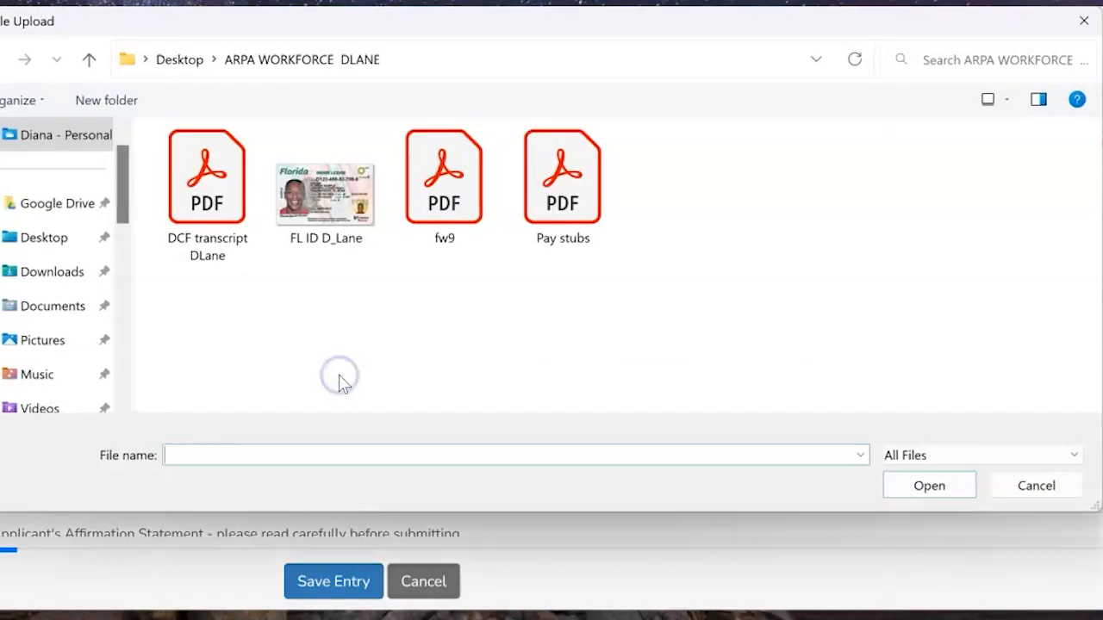
pyautogui.click(215, 200)
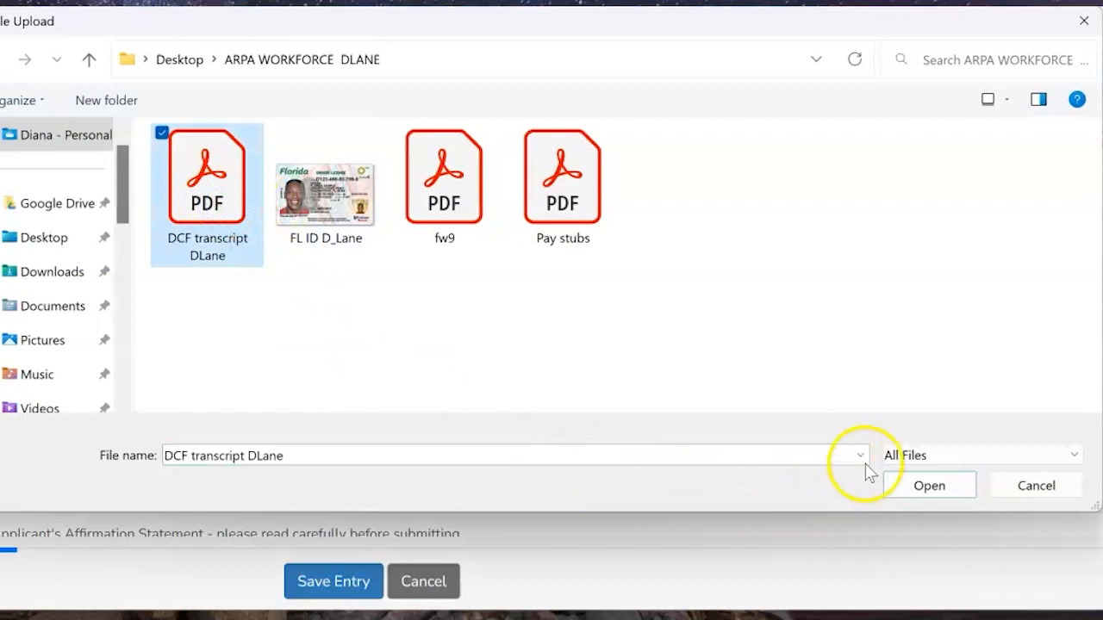
pyautogui.click(929, 487)
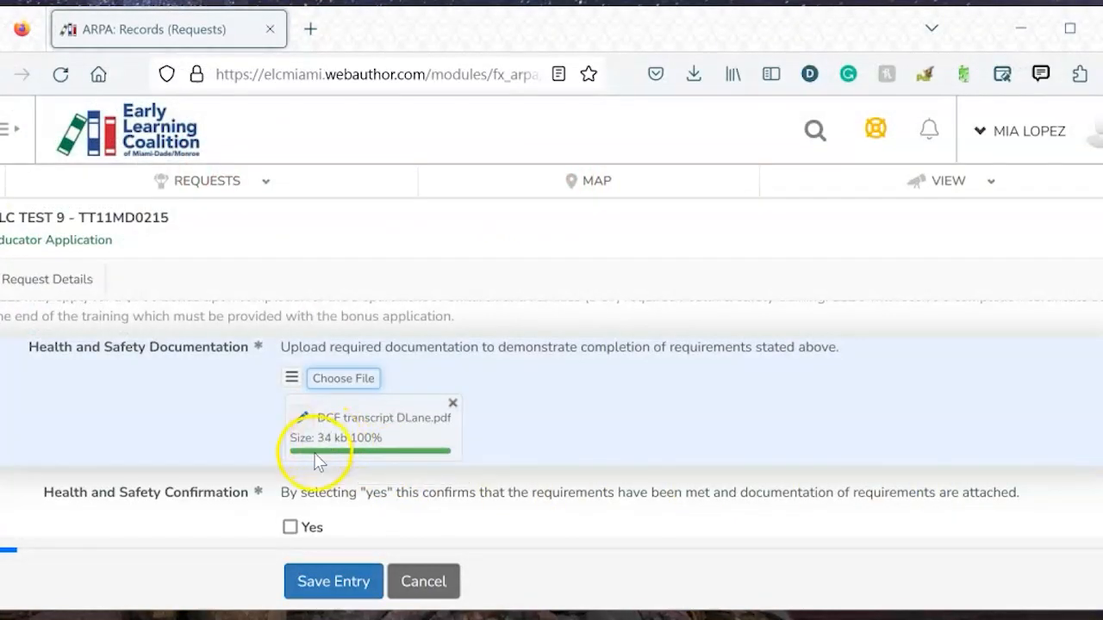
pyautogui.scroll(-2, 309, 483)
pyautogui.click(290, 413)
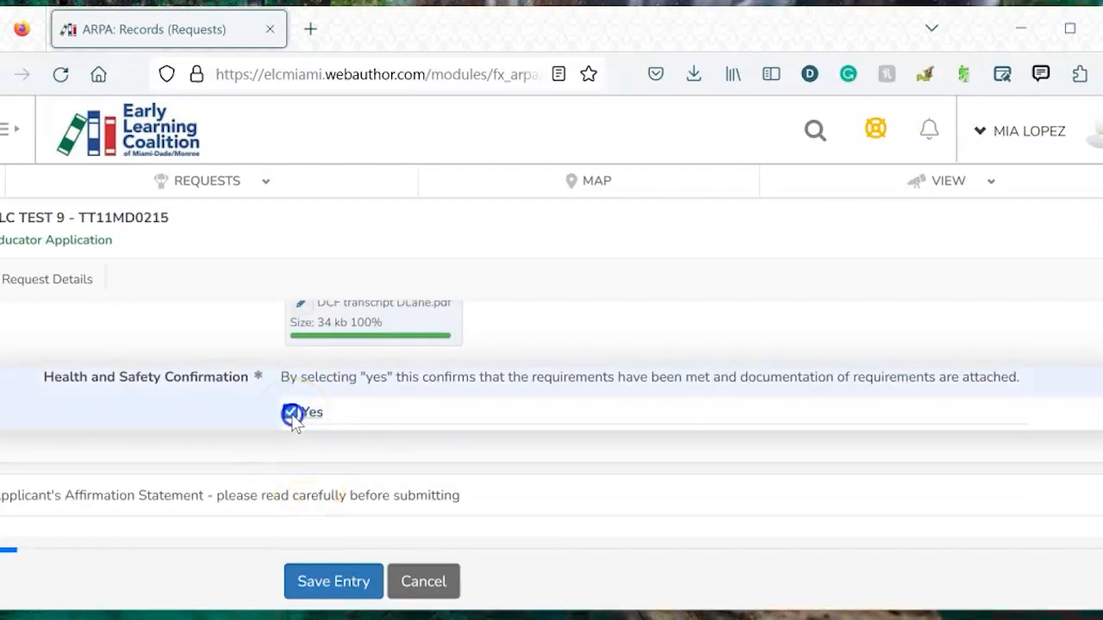
# Draw a trial signature in the Signature of Applicant field below the affirmation statement and erase it
pyautogui.scroll(-2, 534, 483)
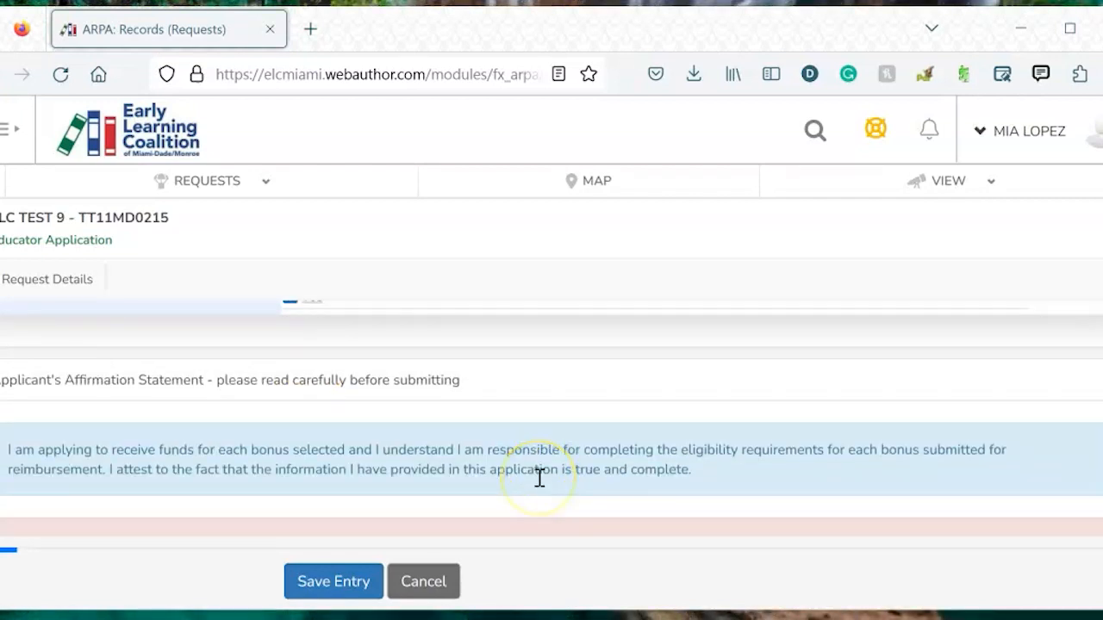
pyautogui.scroll(-2, 540, 478)
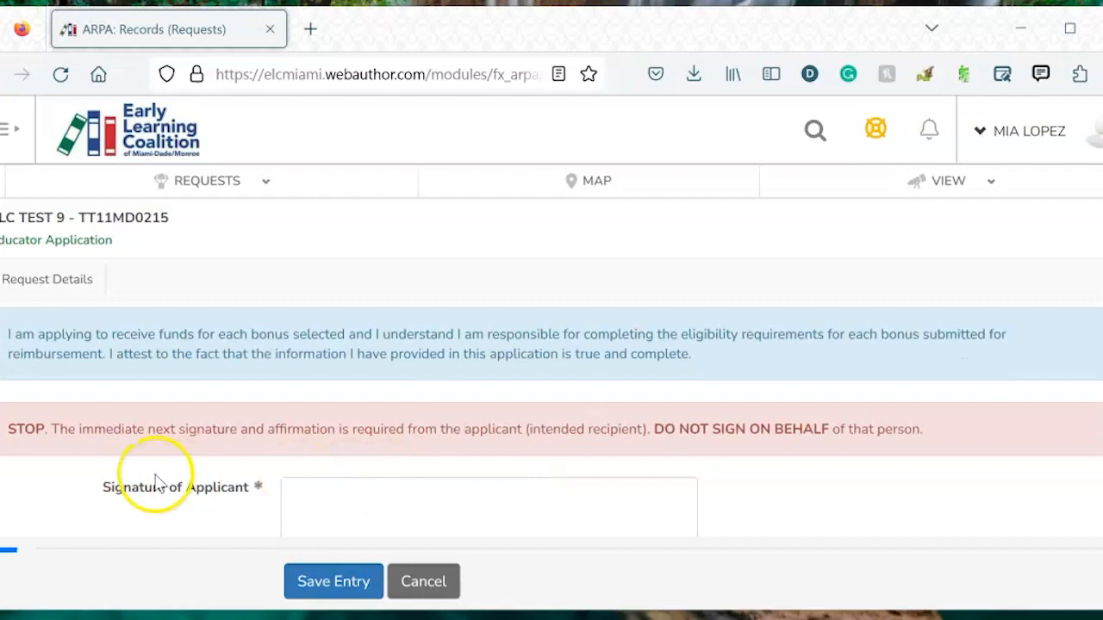
pyautogui.scroll(-4, 155, 480)
pyautogui.scroll(2, 155, 480)
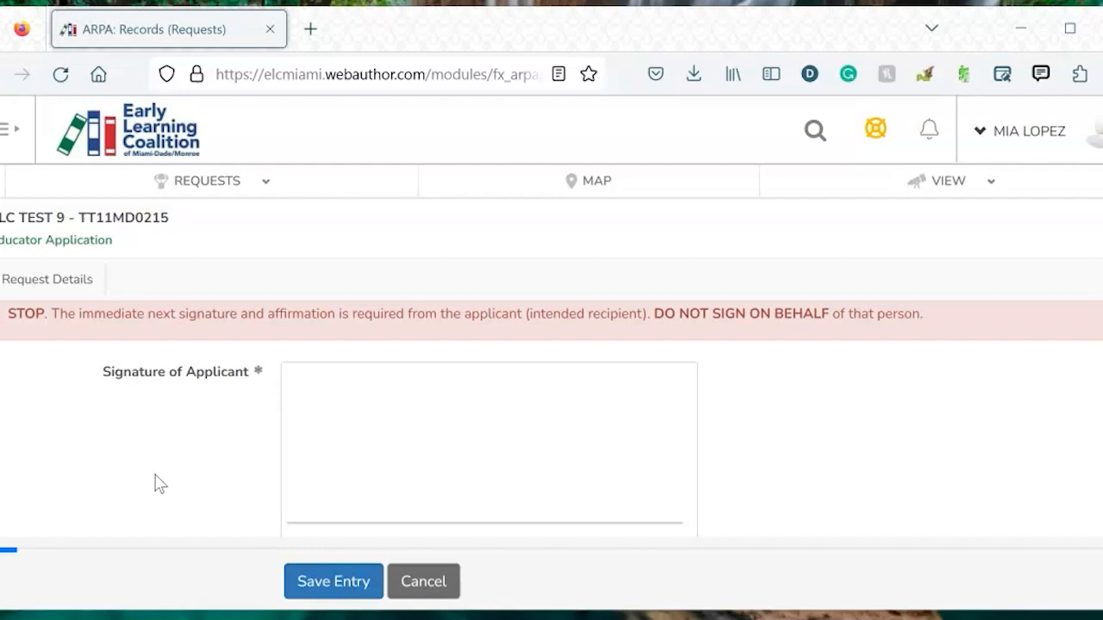
pyautogui.scroll(-3, 155, 483)
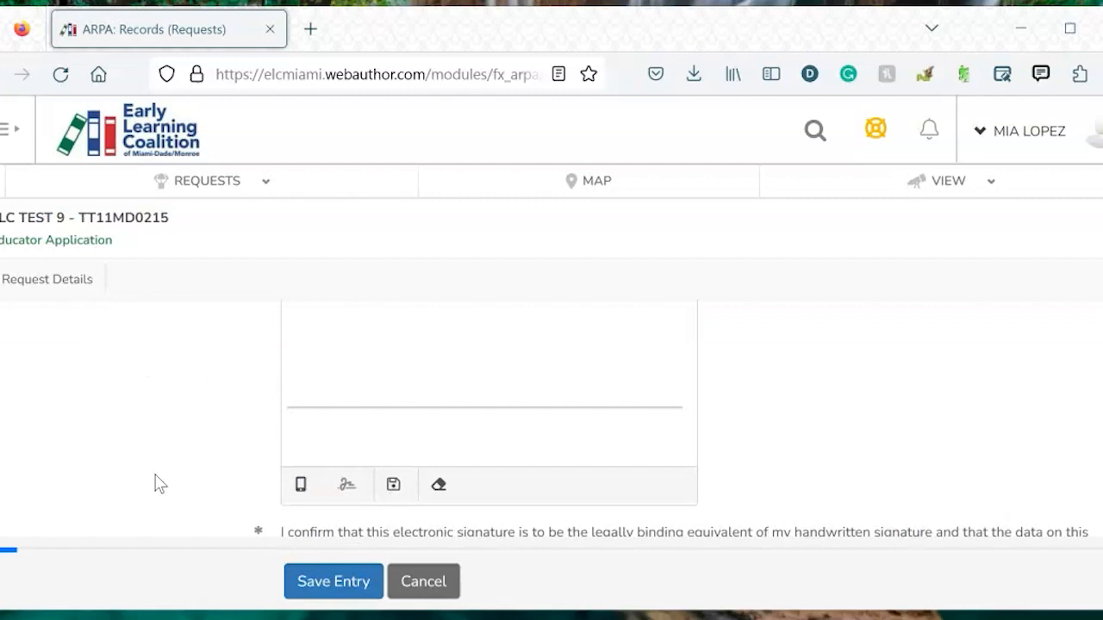
pyautogui.moveTo(336, 368)
pyautogui.mouseDown()
pyautogui.moveTo(415, 371)
pyautogui.moveTo(520, 349)
pyautogui.mouseUp()
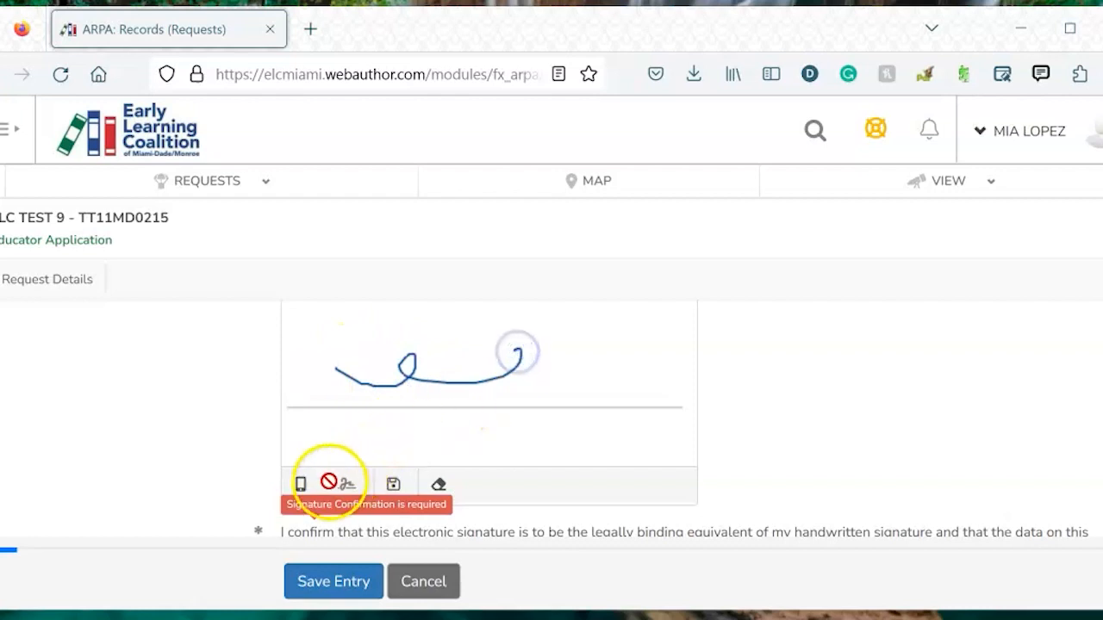
pyautogui.click(440, 487)
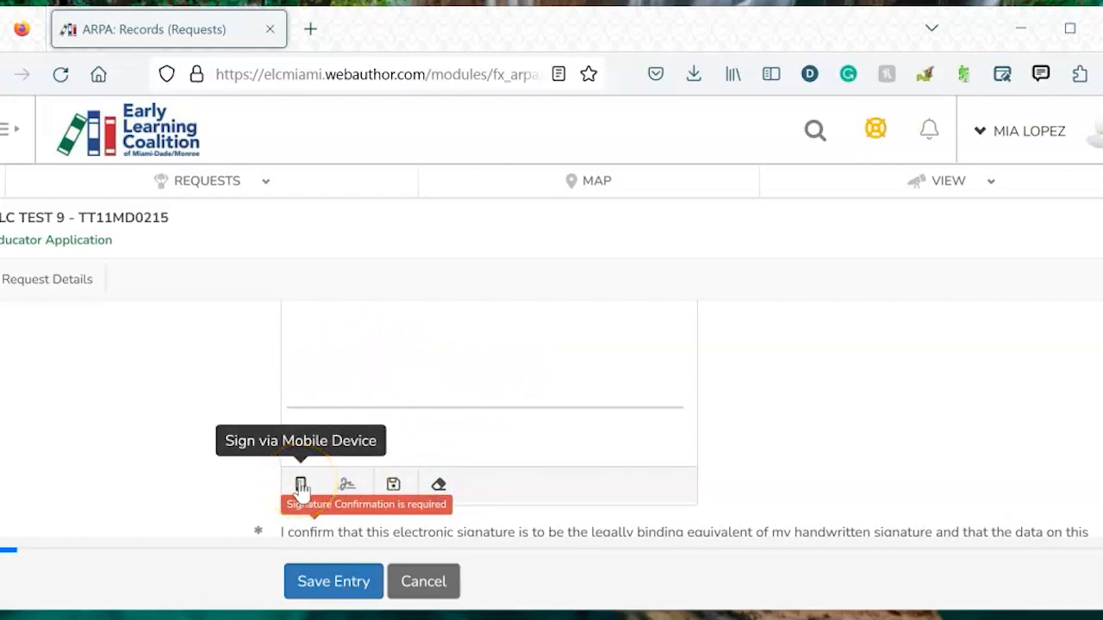
pyautogui.click(300, 485)
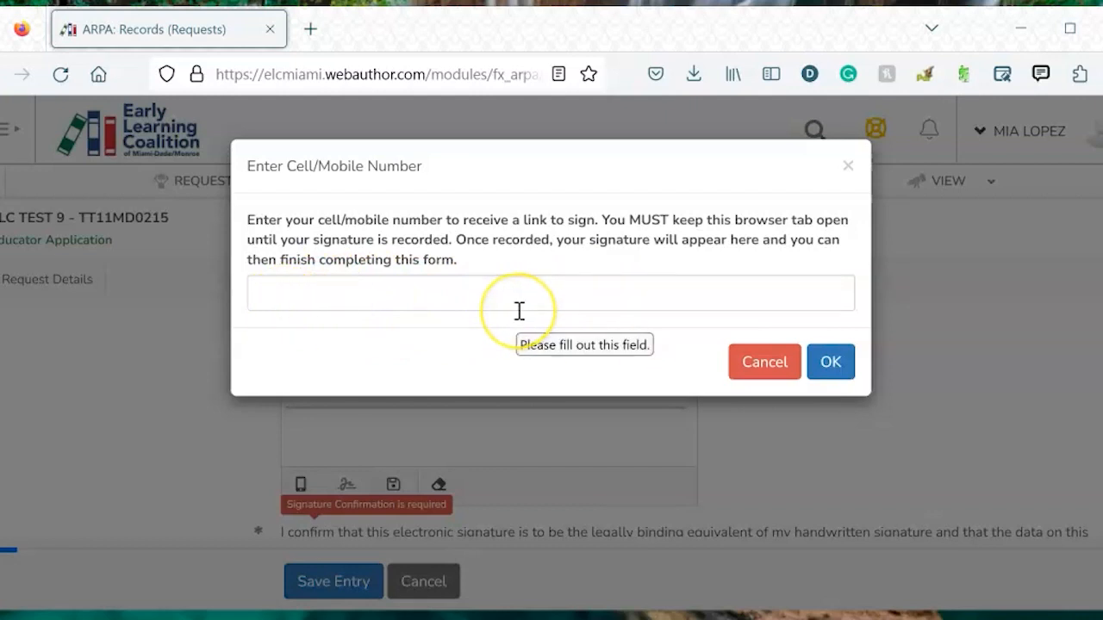
pyautogui.click(830, 364)
pyautogui.click(752, 367)
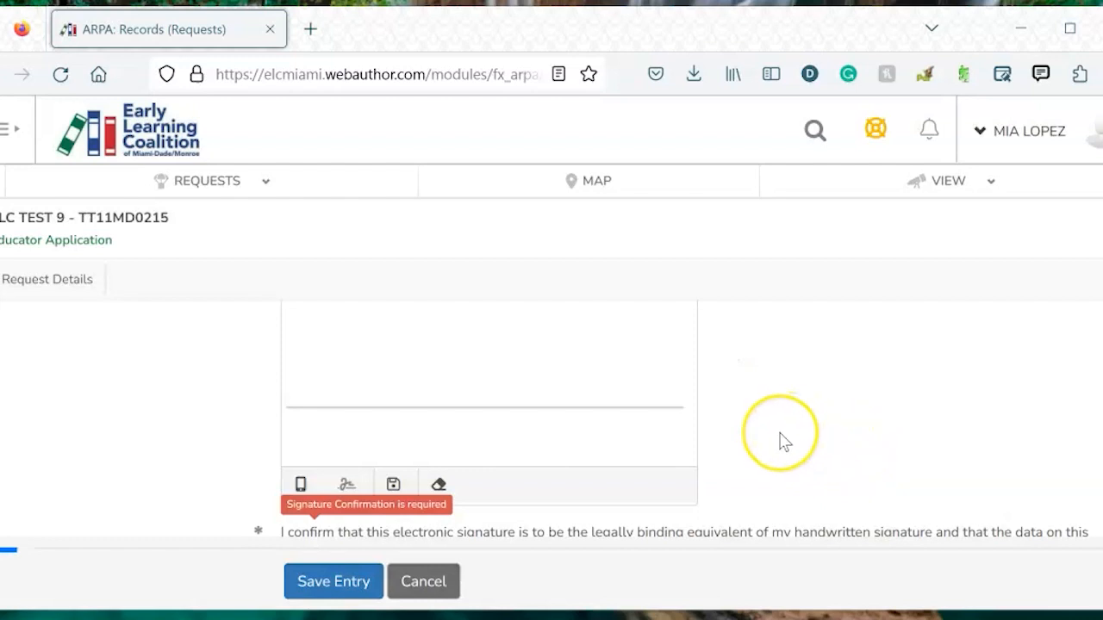
# Draw the applicant's signature freehand above the line in the Signature of Applicant field
pyautogui.click(765, 405)
pyautogui.scroll(-2, 439, 388)
pyautogui.scroll(2, 307, 388)
pyautogui.moveTo(317, 370); pyautogui.dragTo(369, 386)
pyautogui.moveTo(441, 387); pyautogui.dragTo(503, 374)
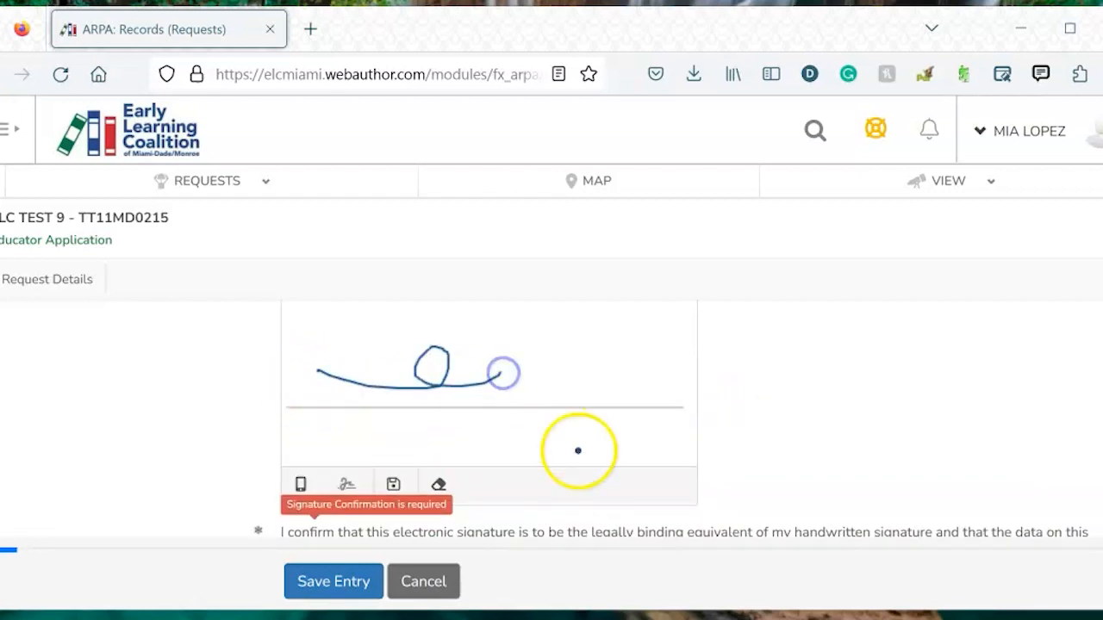
# Answer Yes to confirm that the applicant's electronic signature is legally binding and the form data is accurate
pyautogui.scroll(-3, 517, 456)
pyautogui.click(290, 471)
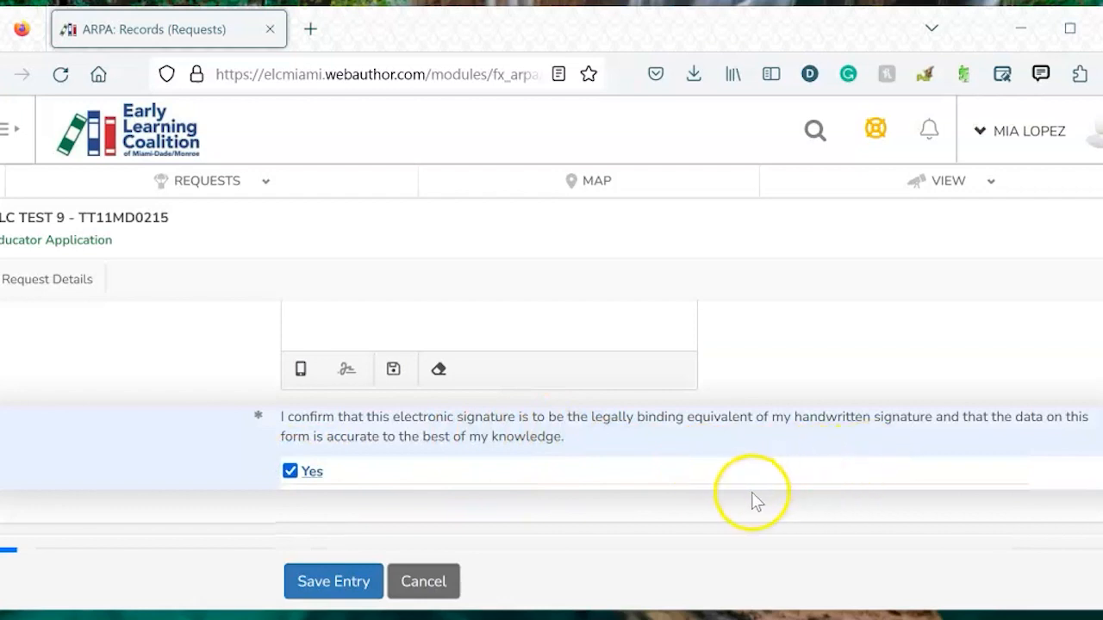
# Answer Yes to the Florida residency, program sponsorship and current employment criteria for all bonuses in the sponsoring provider's affirmation
pyautogui.scroll(-2, 706, 489)
pyautogui.scroll(-3, 706, 487)
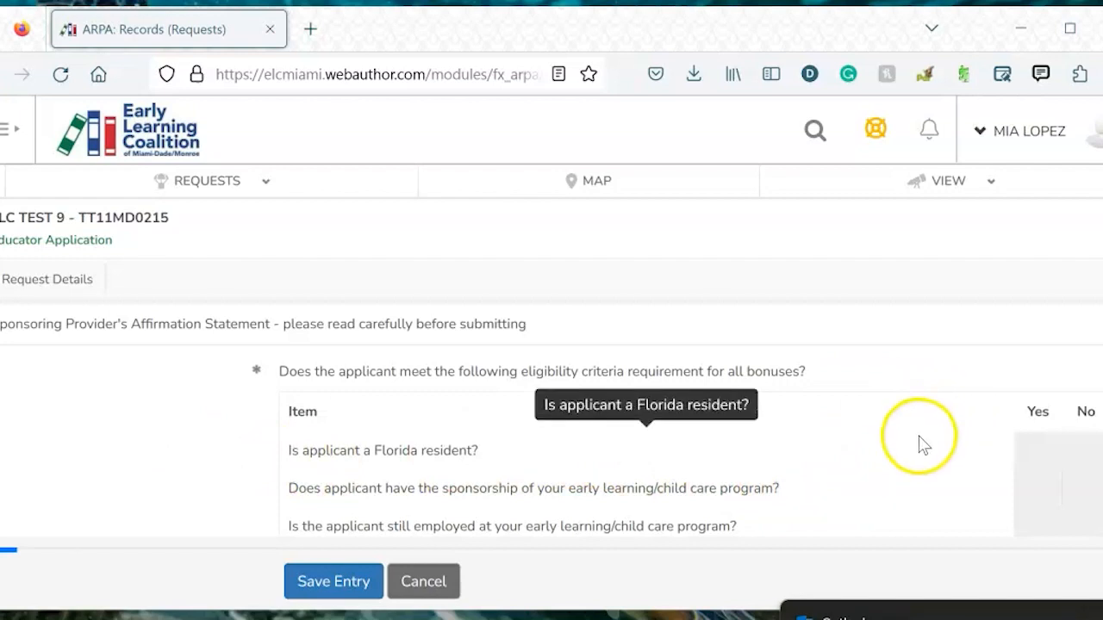
pyautogui.scroll(-2, 857, 463)
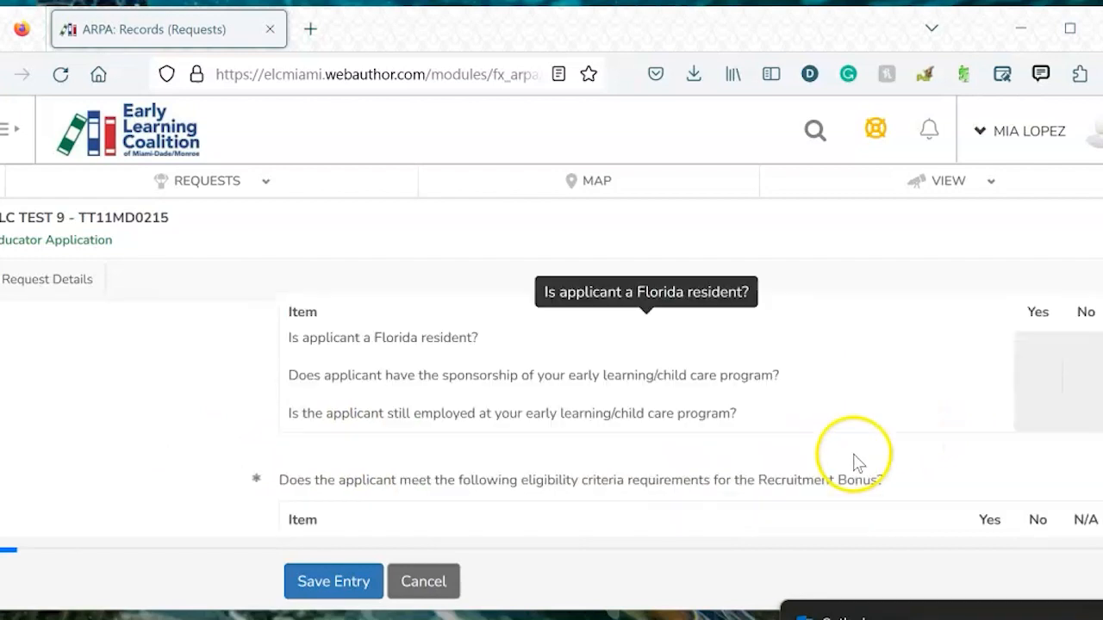
pyautogui.click(1031, 346)
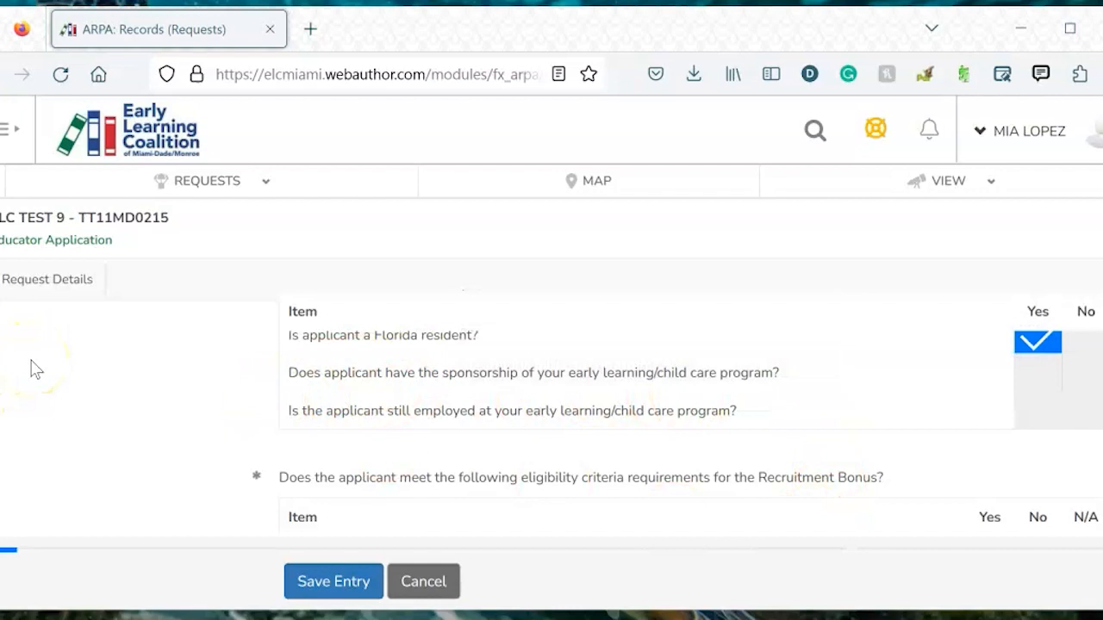
pyautogui.click(1039, 372)
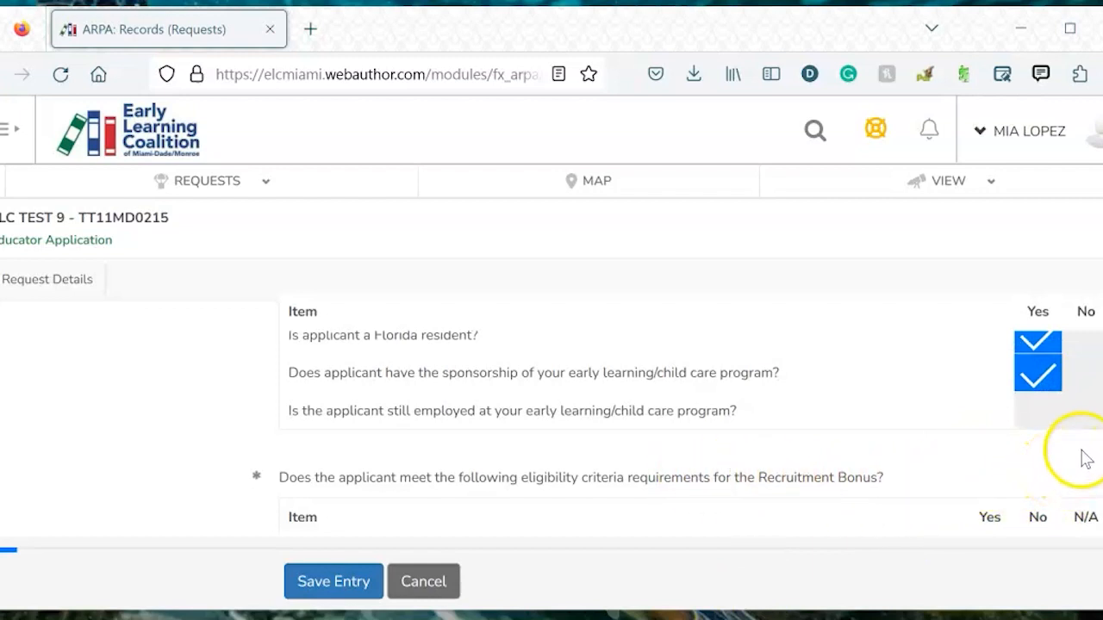
pyautogui.click(1032, 419)
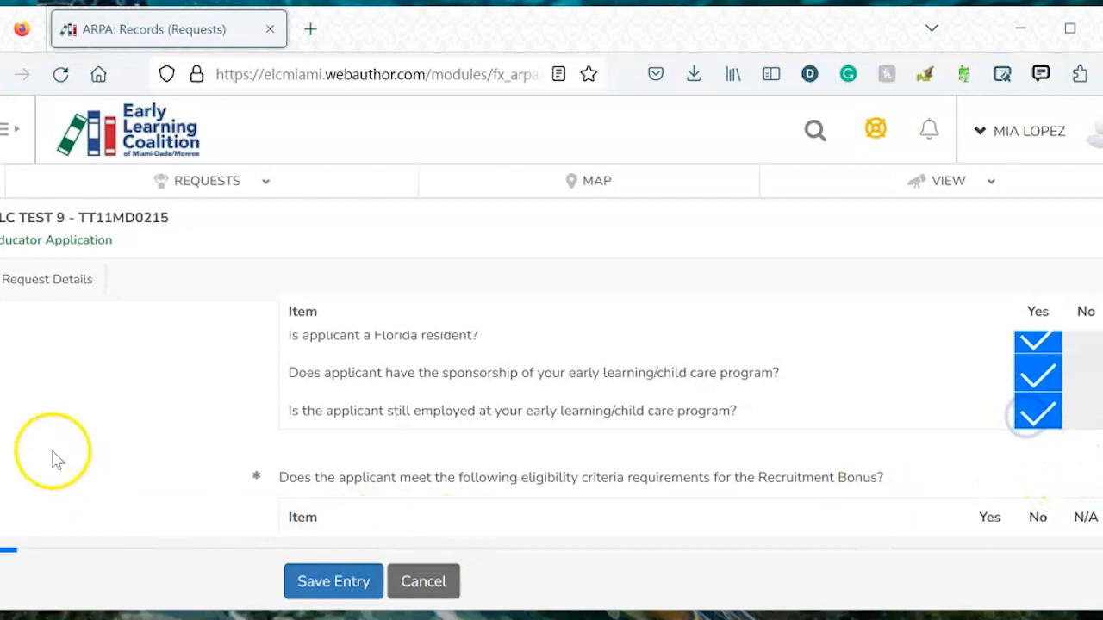
# Answer Yes to the background screening and 120 hours of employment criteria for the Recruitment Bonus
pyautogui.scroll(-2, 205, 468)
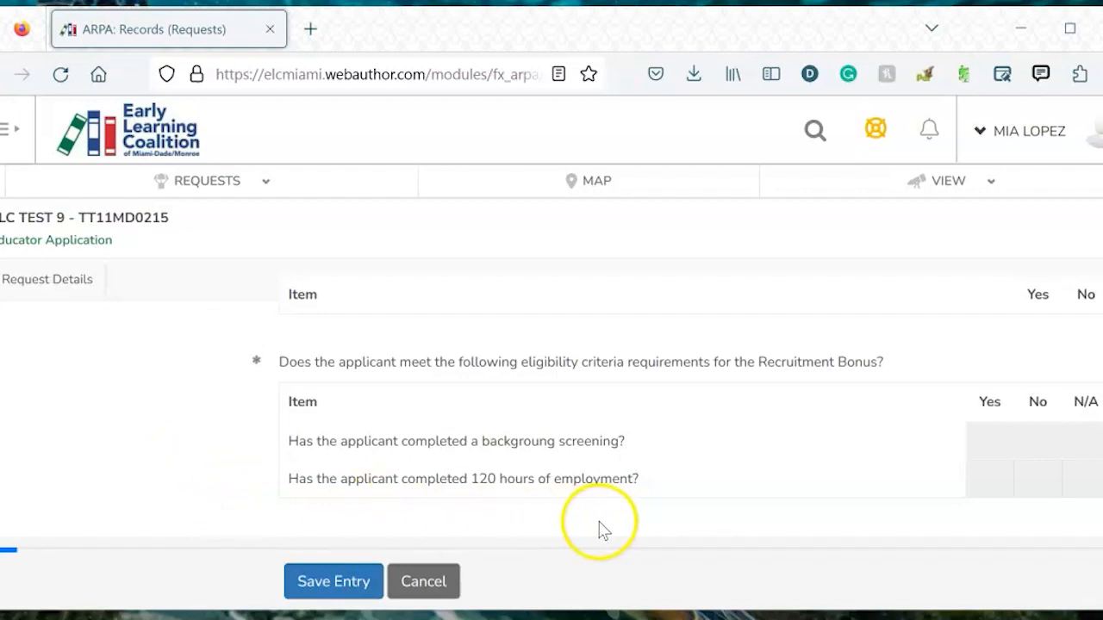
pyautogui.click(989, 439)
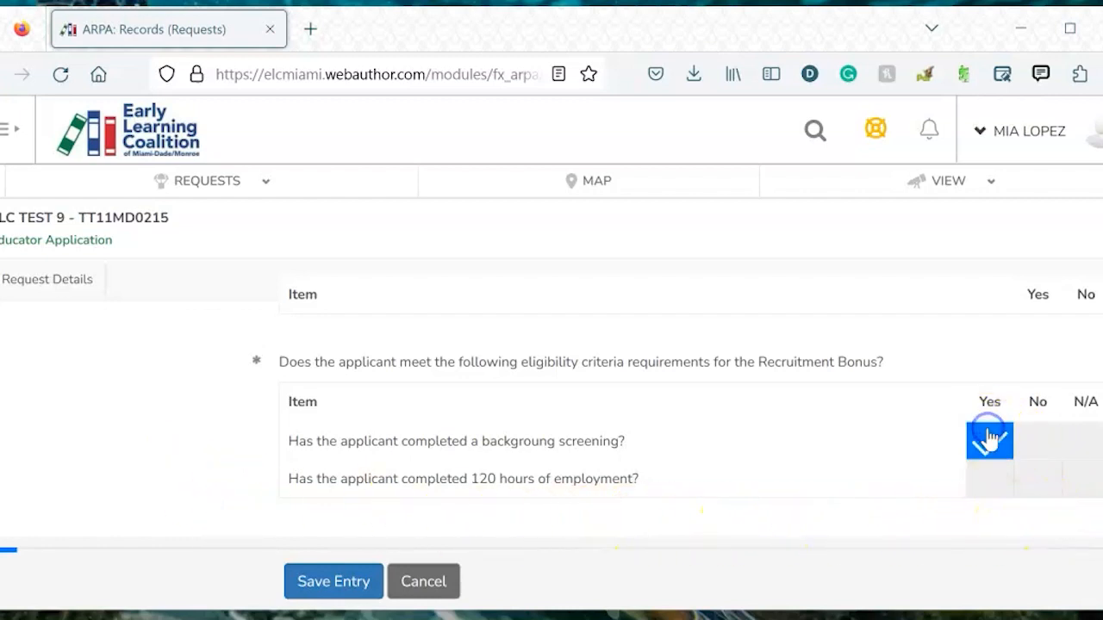
pyautogui.click(984, 498)
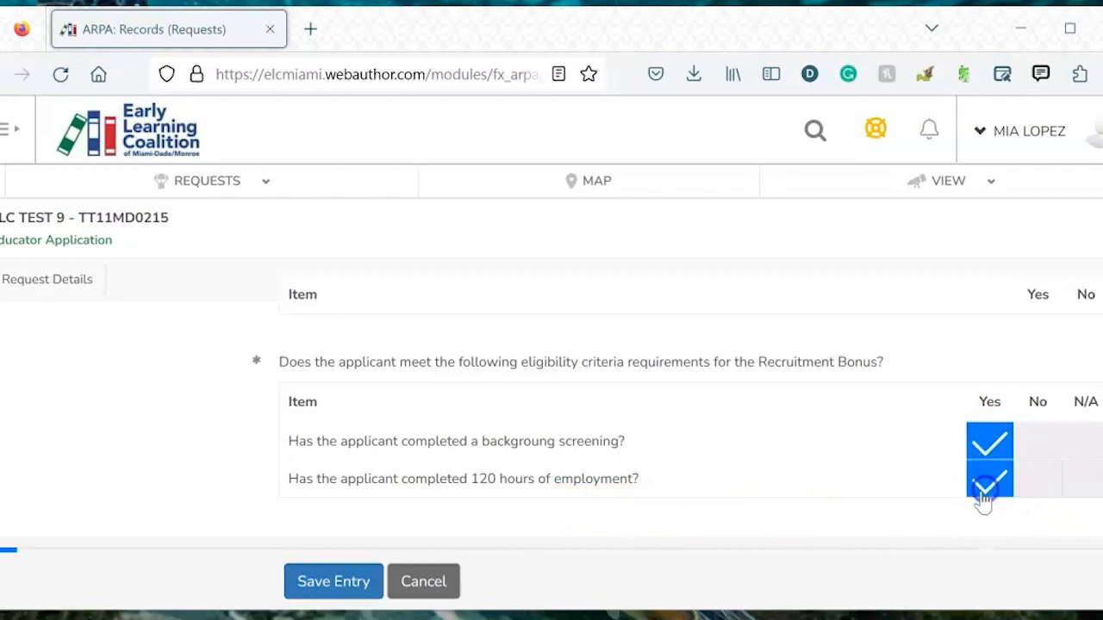
# Draw the Signature of Authorized Provider Representative freehand above the line and answer Yes to its legally binding signature confirmation
pyautogui.scroll(-3, 855, 541)
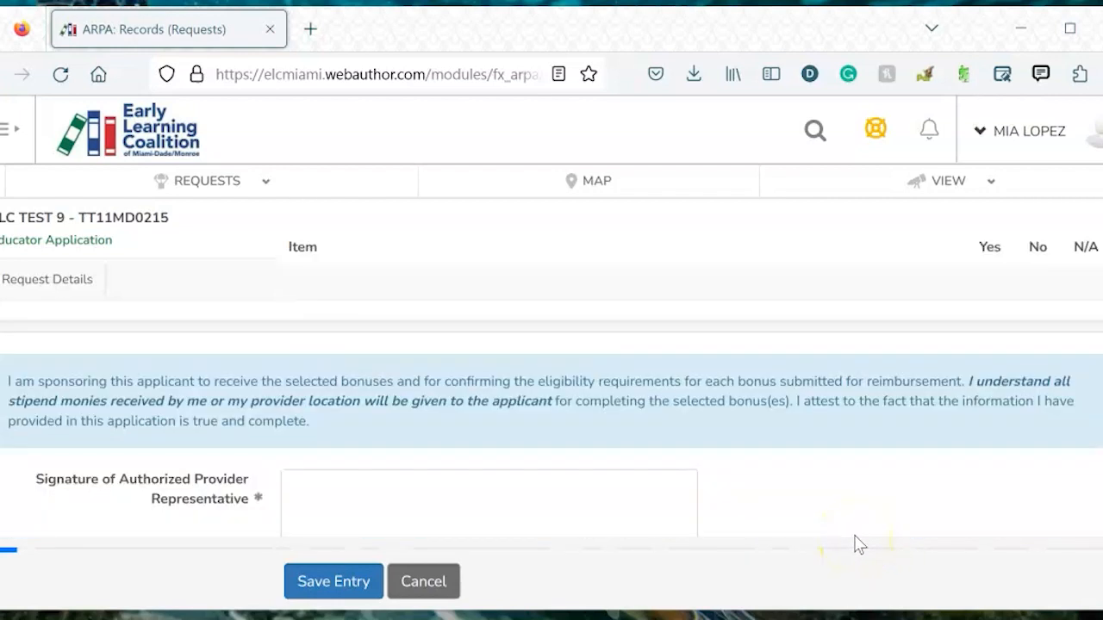
pyautogui.scroll(-2, 857, 543)
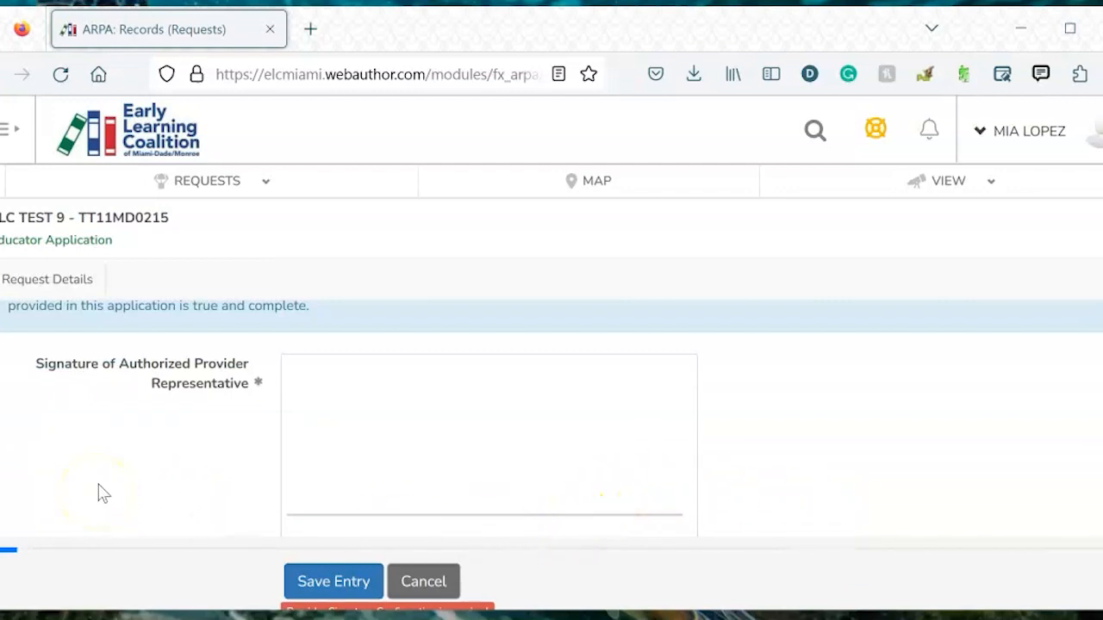
pyautogui.scroll(-3, 97, 493)
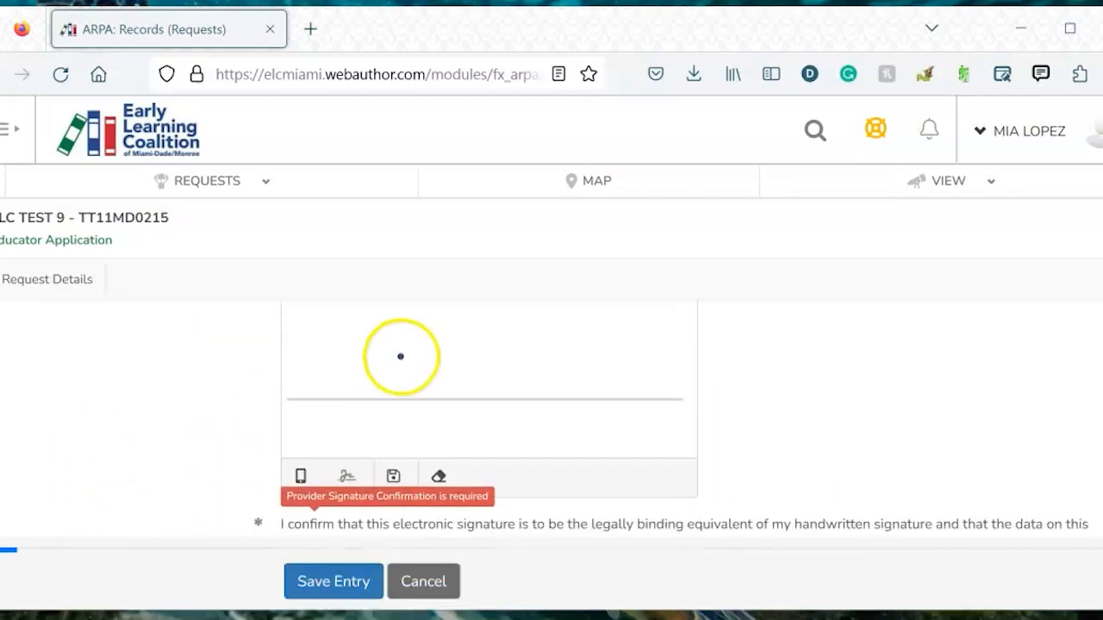
pyautogui.moveTo(315, 353)
pyautogui.mouseDown()
pyautogui.moveTo(411, 342)
pyautogui.moveTo(422, 376)
pyautogui.moveTo(539, 352)
pyautogui.mouseUp()
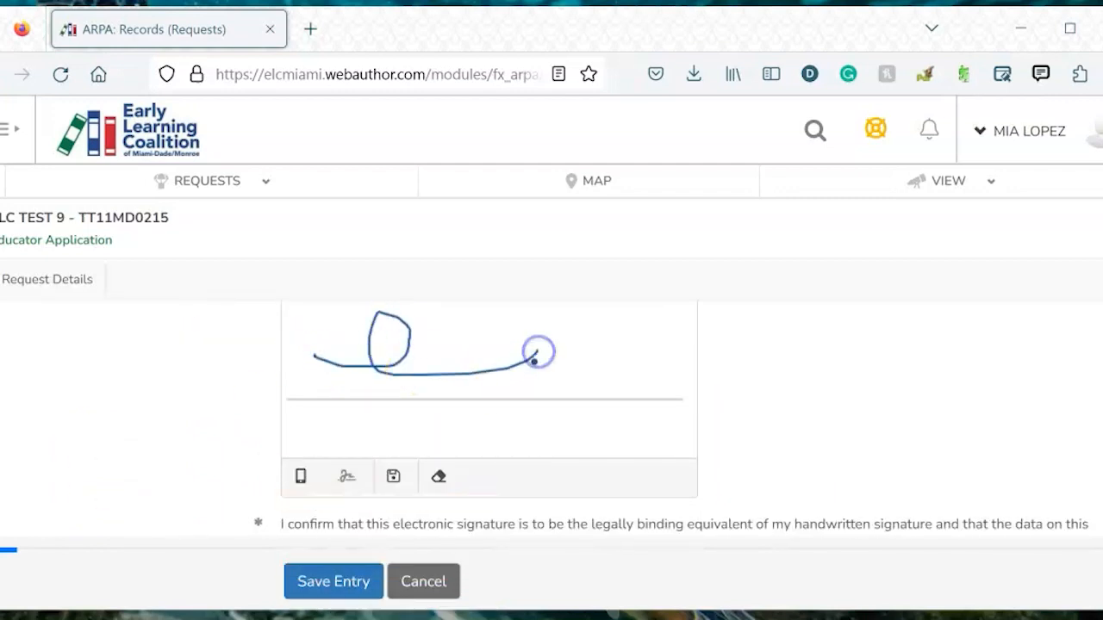
pyautogui.scroll(-1, 118, 463)
pyautogui.scroll(-2, 118, 464)
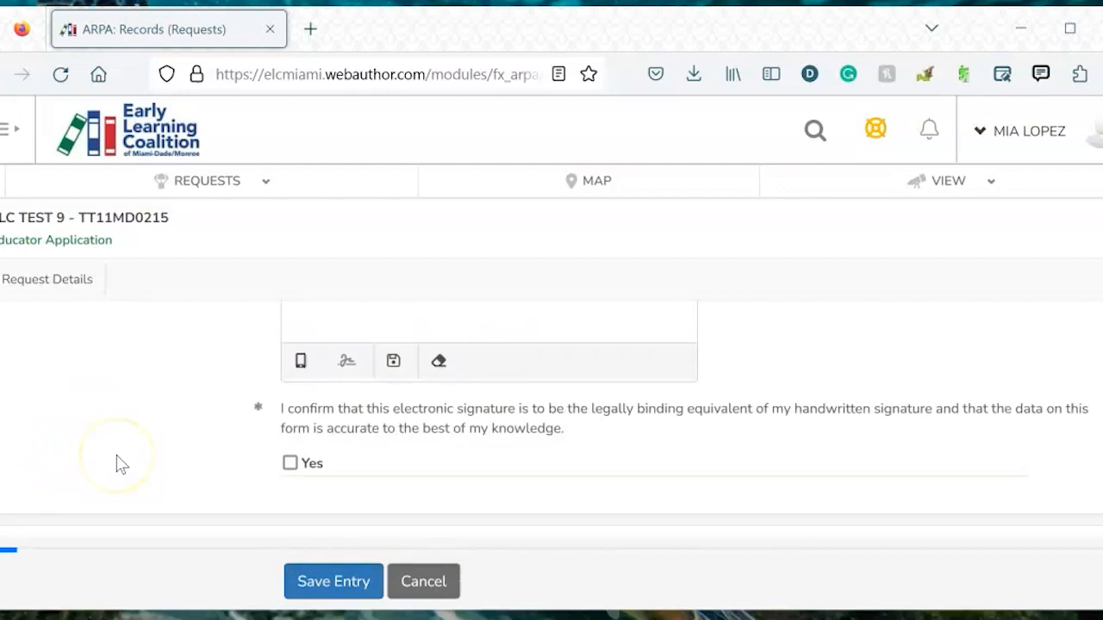
pyautogui.scroll(1, 309, 413)
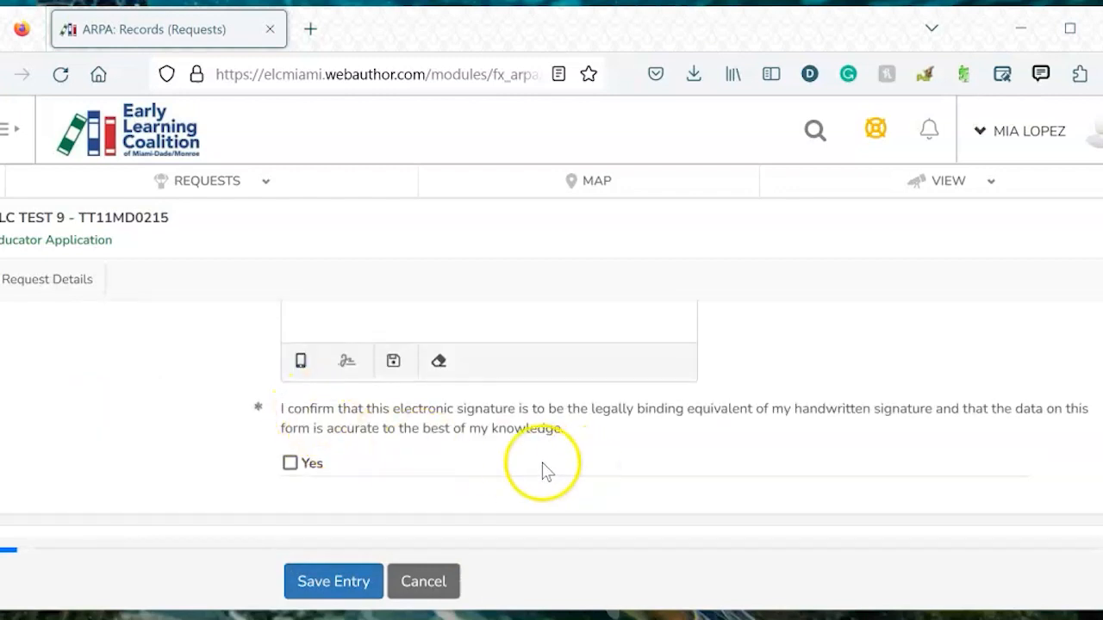
pyautogui.click(290, 466)
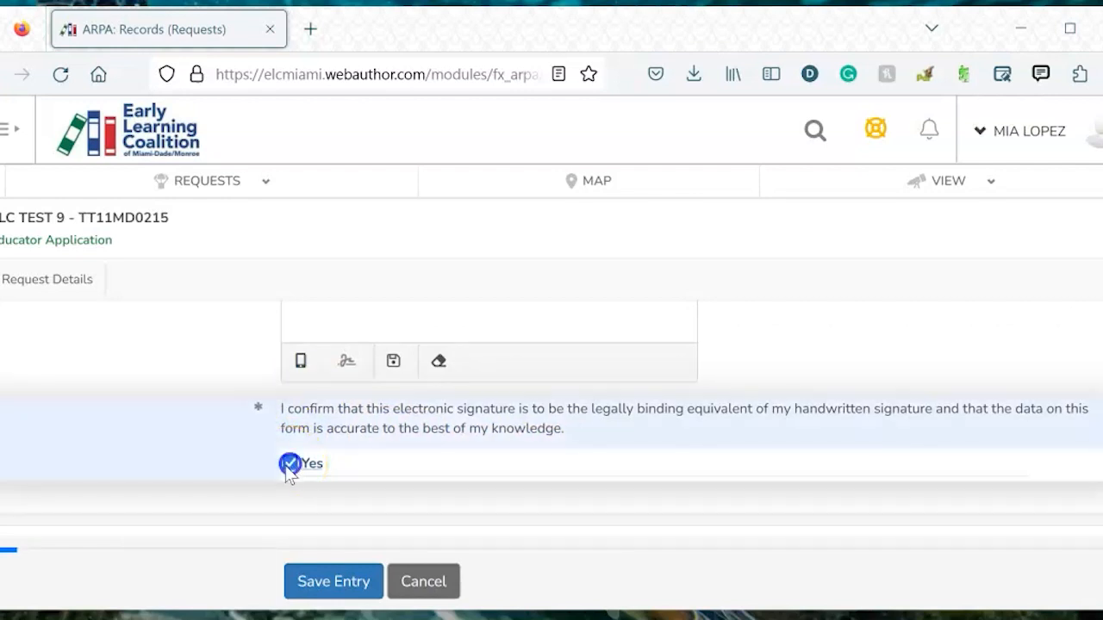
# Save the completed educator application entry with Request Detail Page as the page to go to after saving
pyautogui.scroll(-2, 184, 460)
pyautogui.scroll(-2, 180, 460)
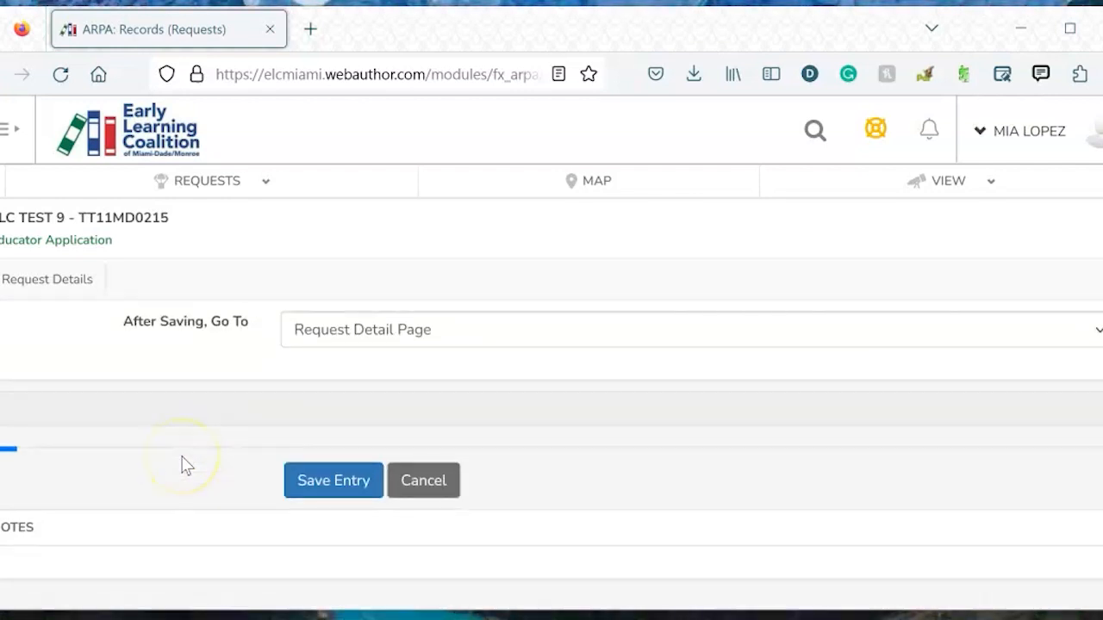
pyautogui.click(319, 485)
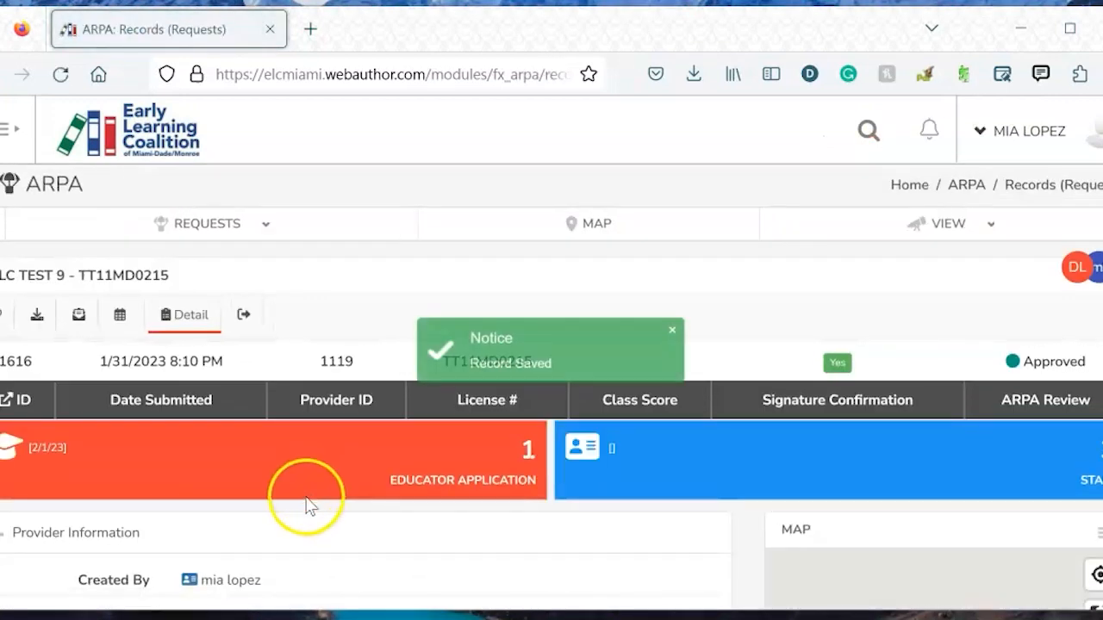
# Look over the saved request's details and the ARPA dashboard to check the educator's listing, bonus amount and status
pyautogui.scroll(-5, 399, 506)
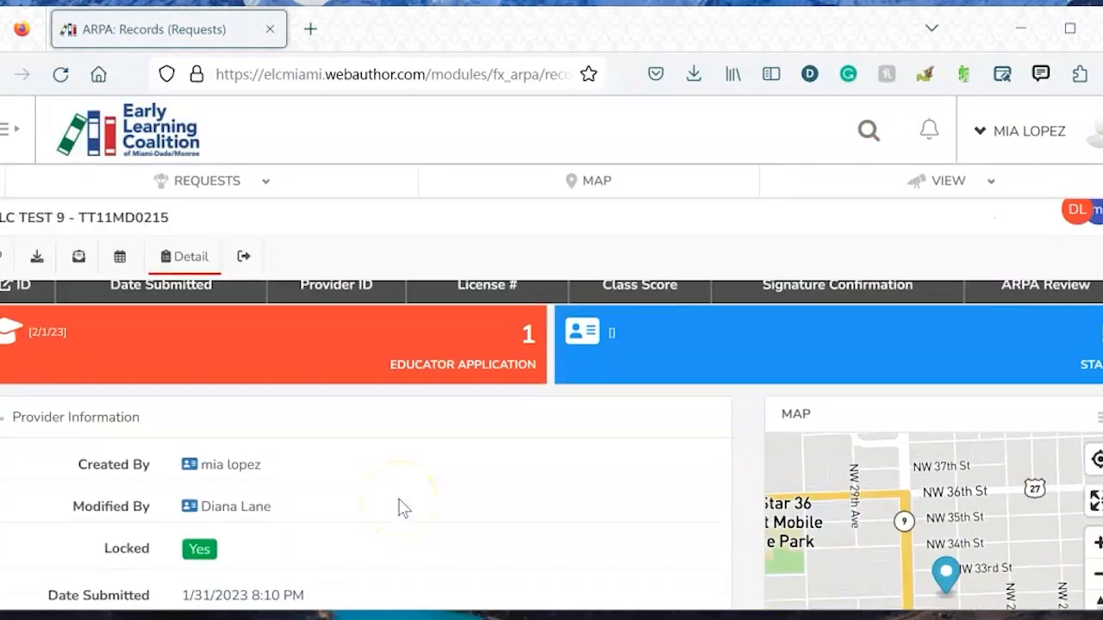
pyautogui.click(382, 509)
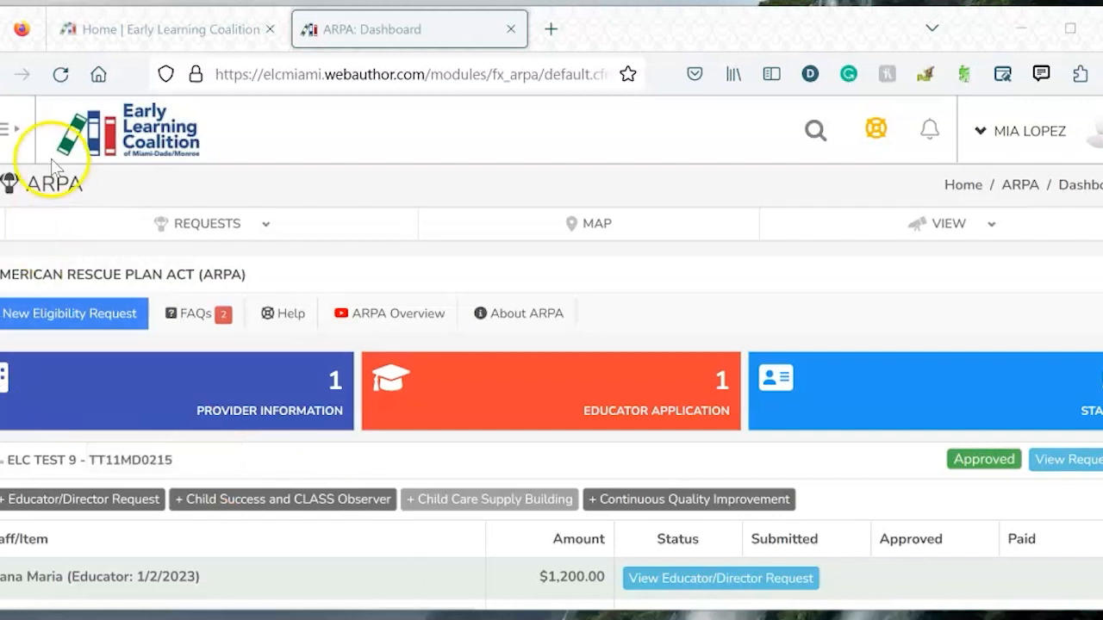
pyautogui.click(45, 194)
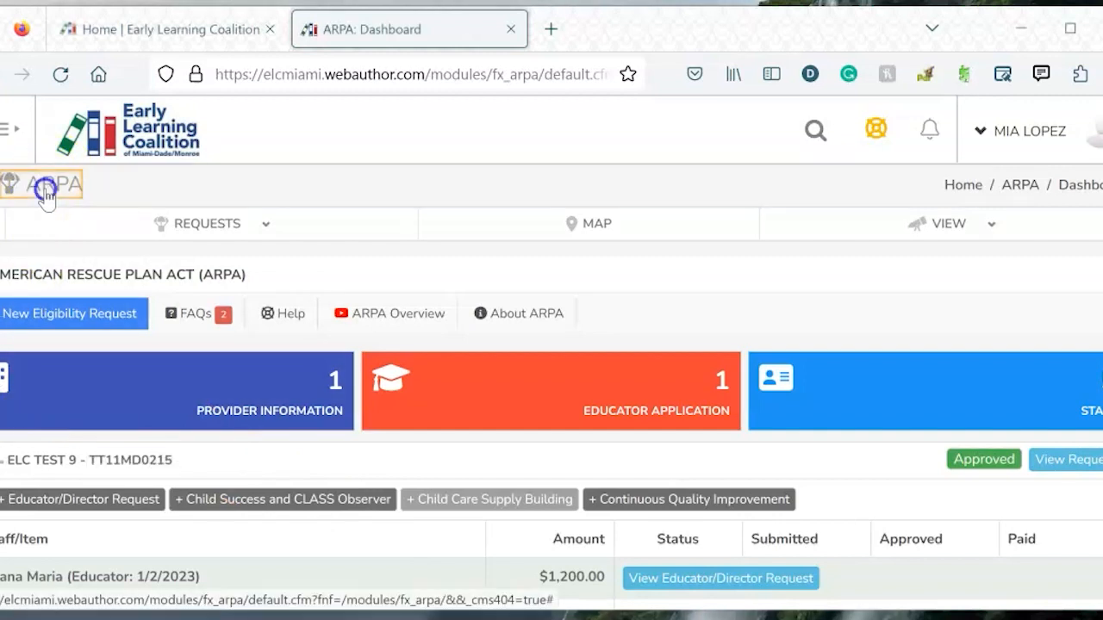
pyautogui.click(58, 237)
pyautogui.moveTo(59, 242)
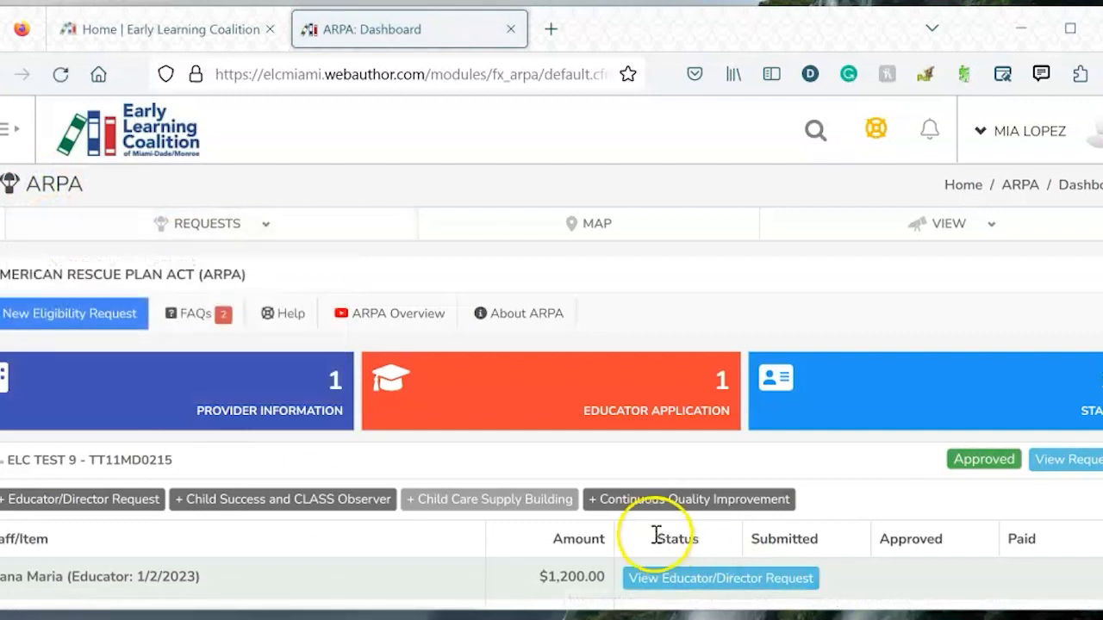
pyautogui.scroll(-2, 392, 482)
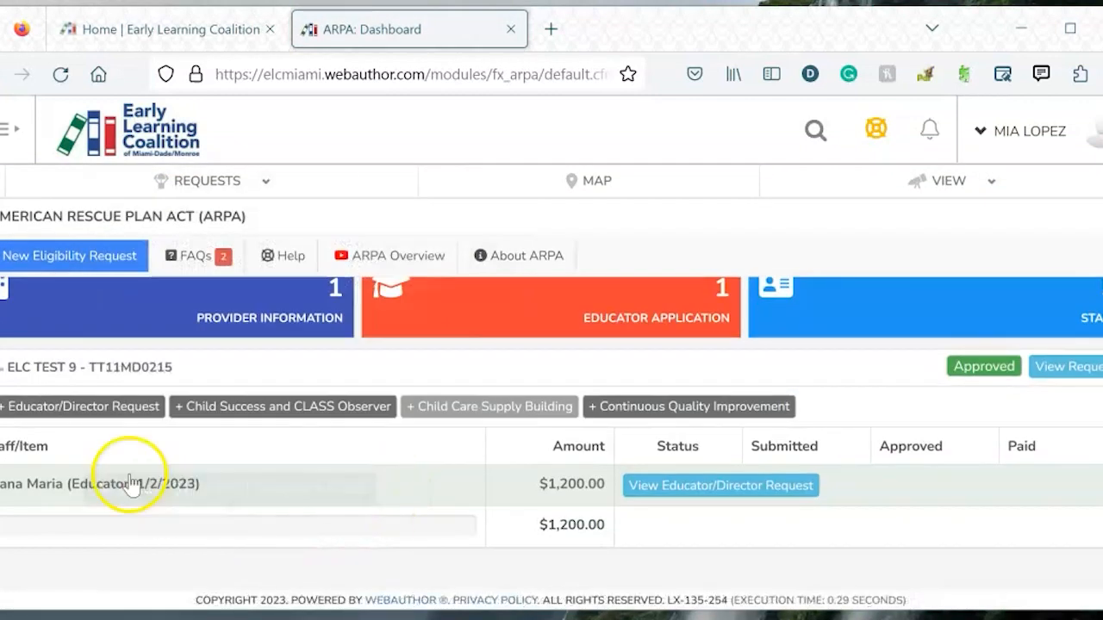